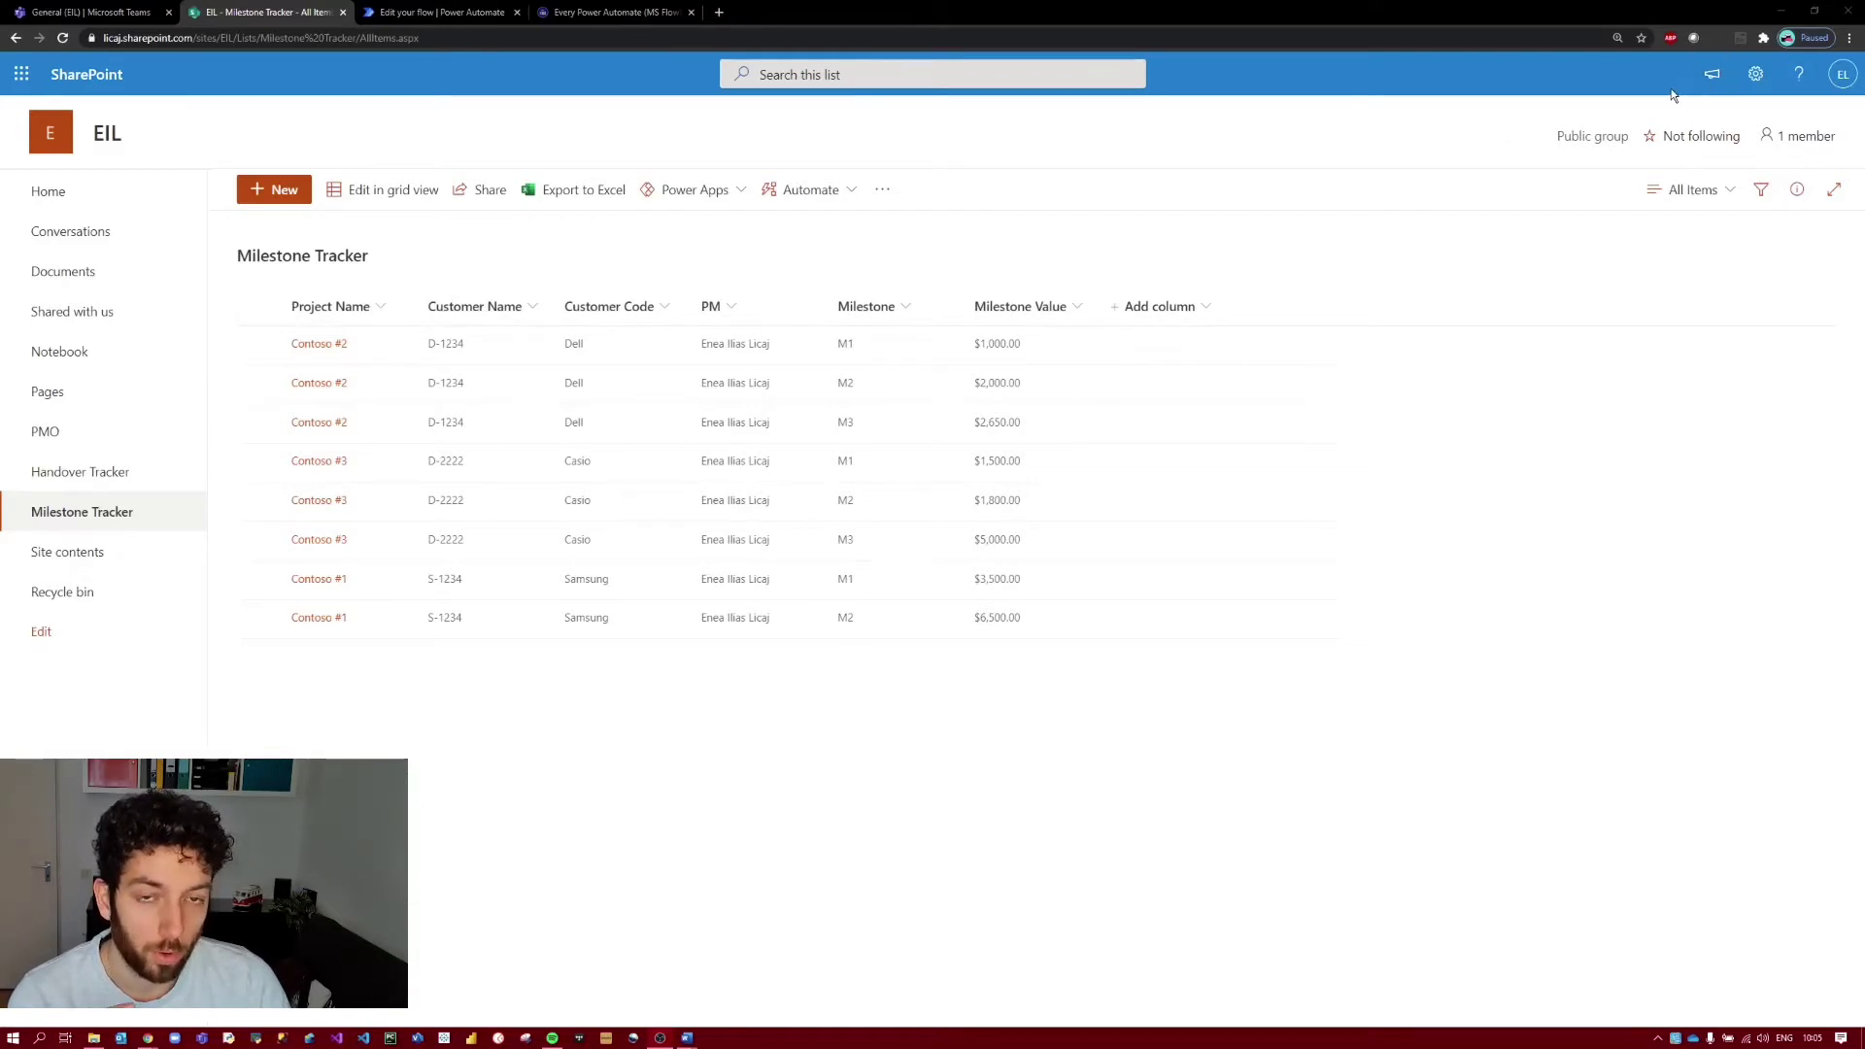
Open the list settings and go to the Project Name column's Edit Column page.
{"action": "left_click", "coordinate": [1757, 76]}
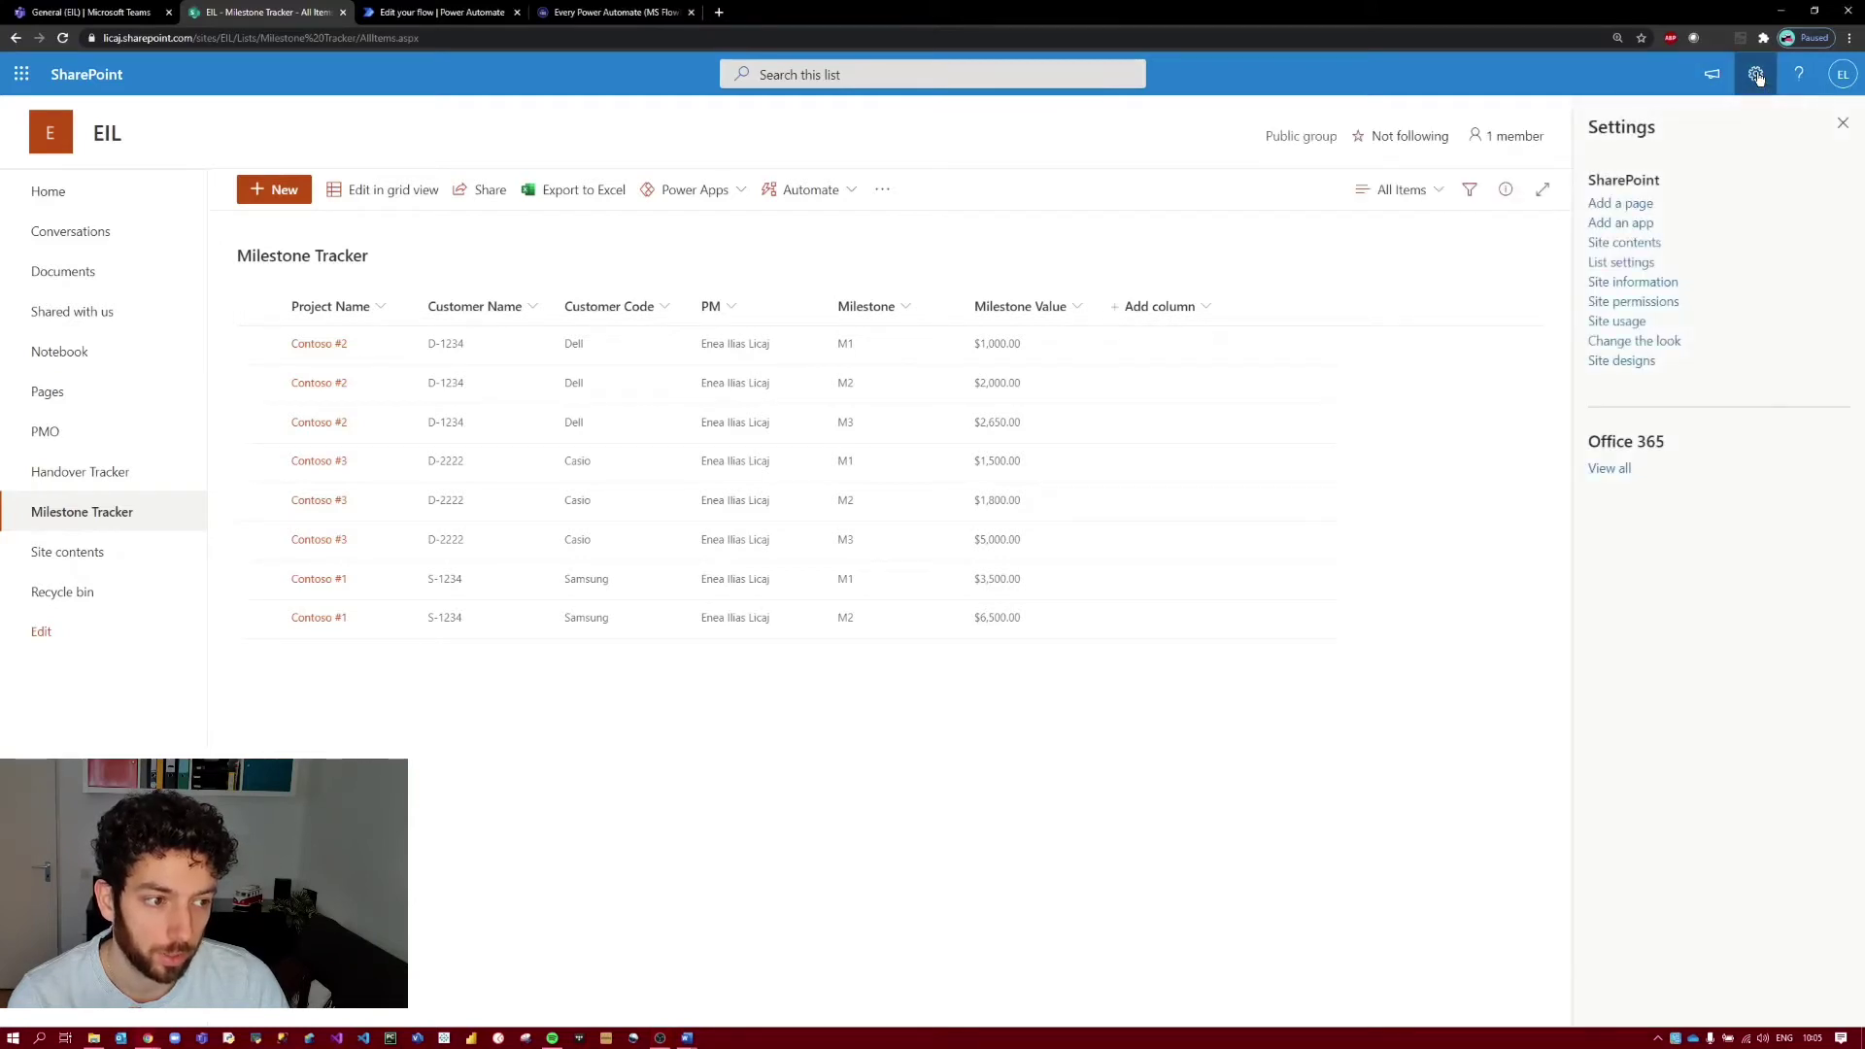
{"action": "left_click", "coordinate": [1637, 264]}
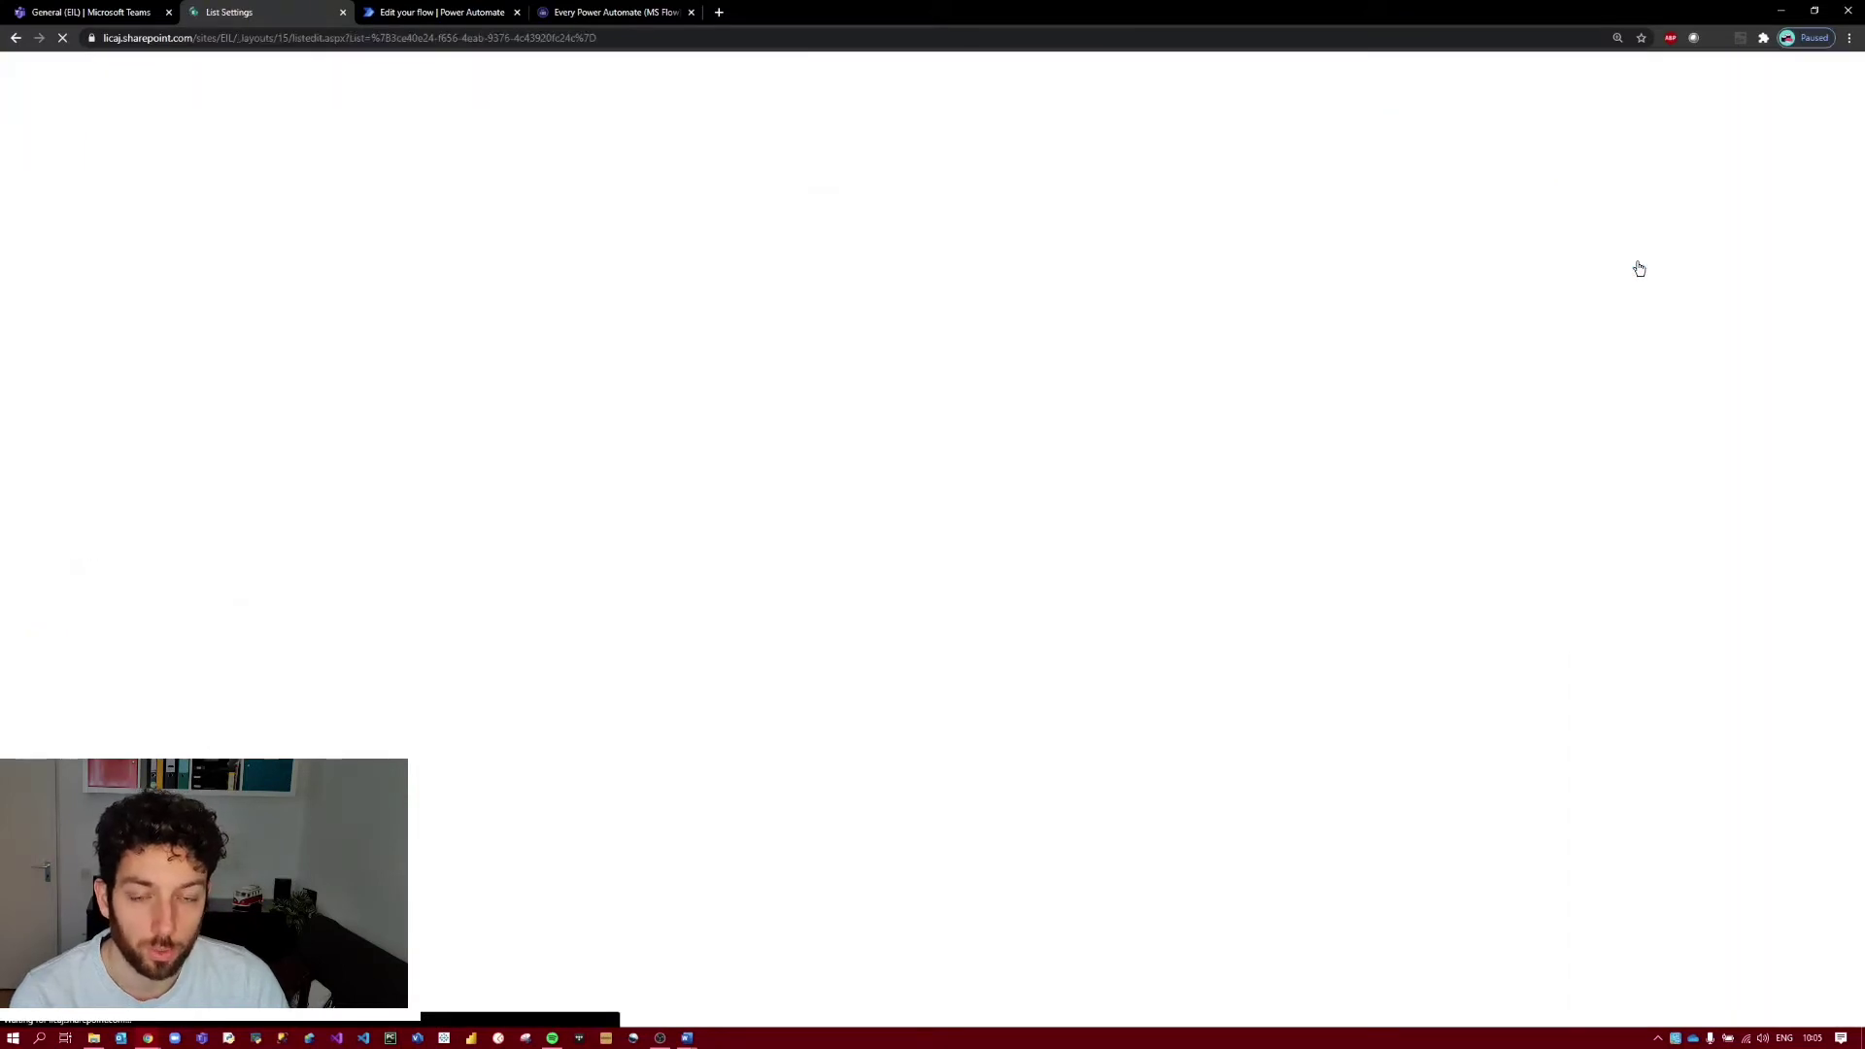
{"action": "scroll", "coordinate": [292, 564], "scroll_direction": "down", "scroll_amount": 3}
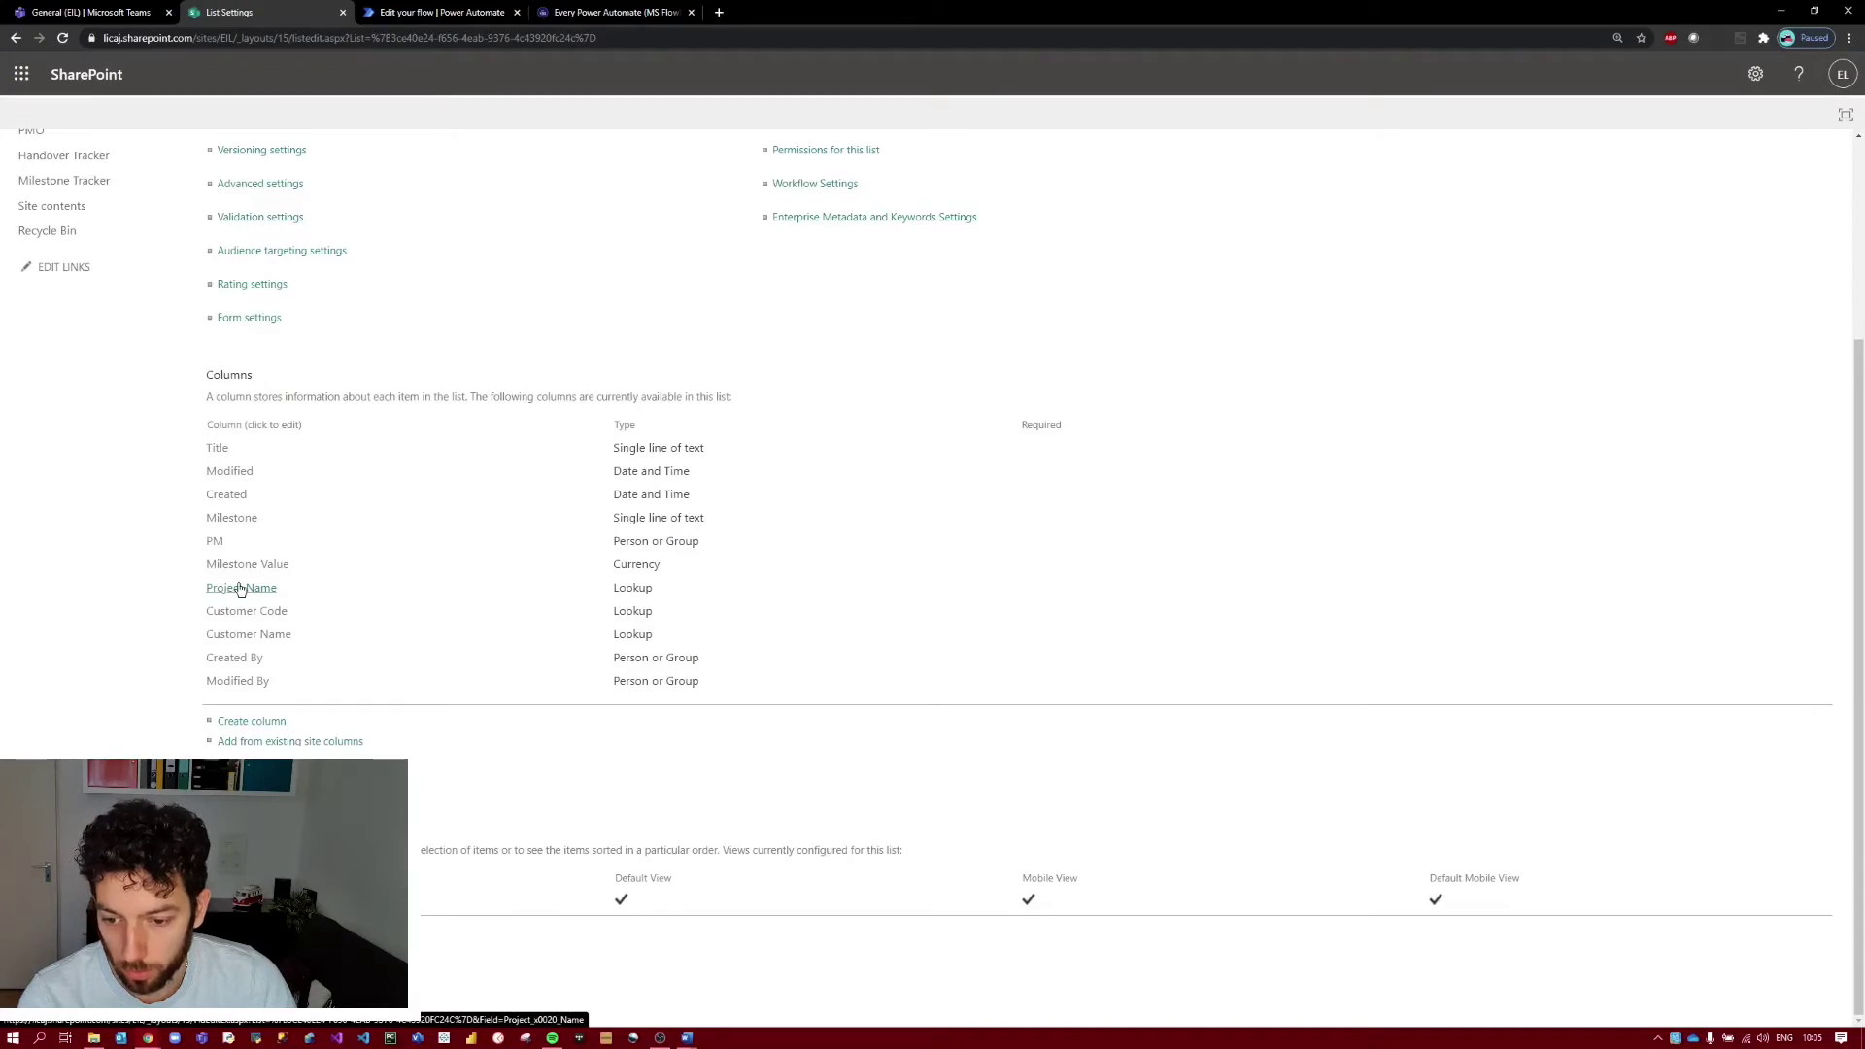
{"action": "left_click", "coordinate": [240, 589]}
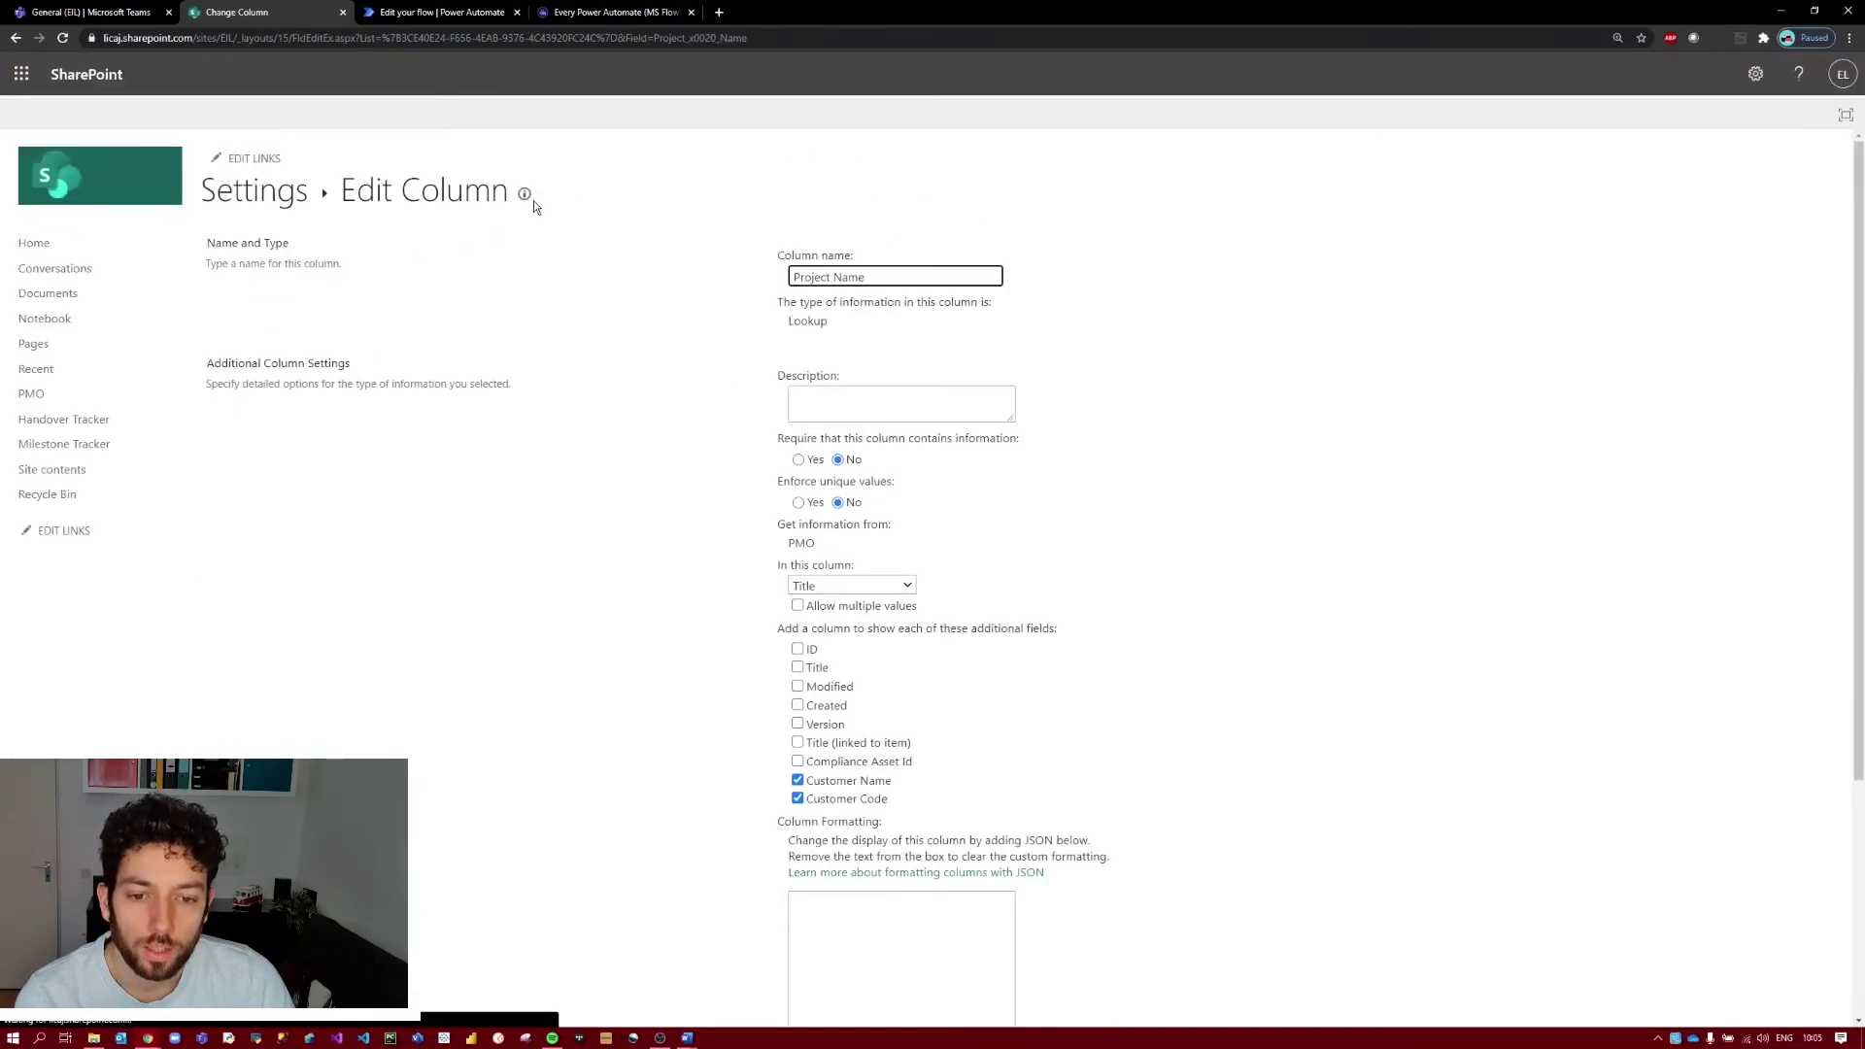
Select the internal name Project_x0020_Name from the Field= value in the page address.
{"action": "left_click_drag", "start_coordinate": [748, 38], "coordinate": [626, 38]}
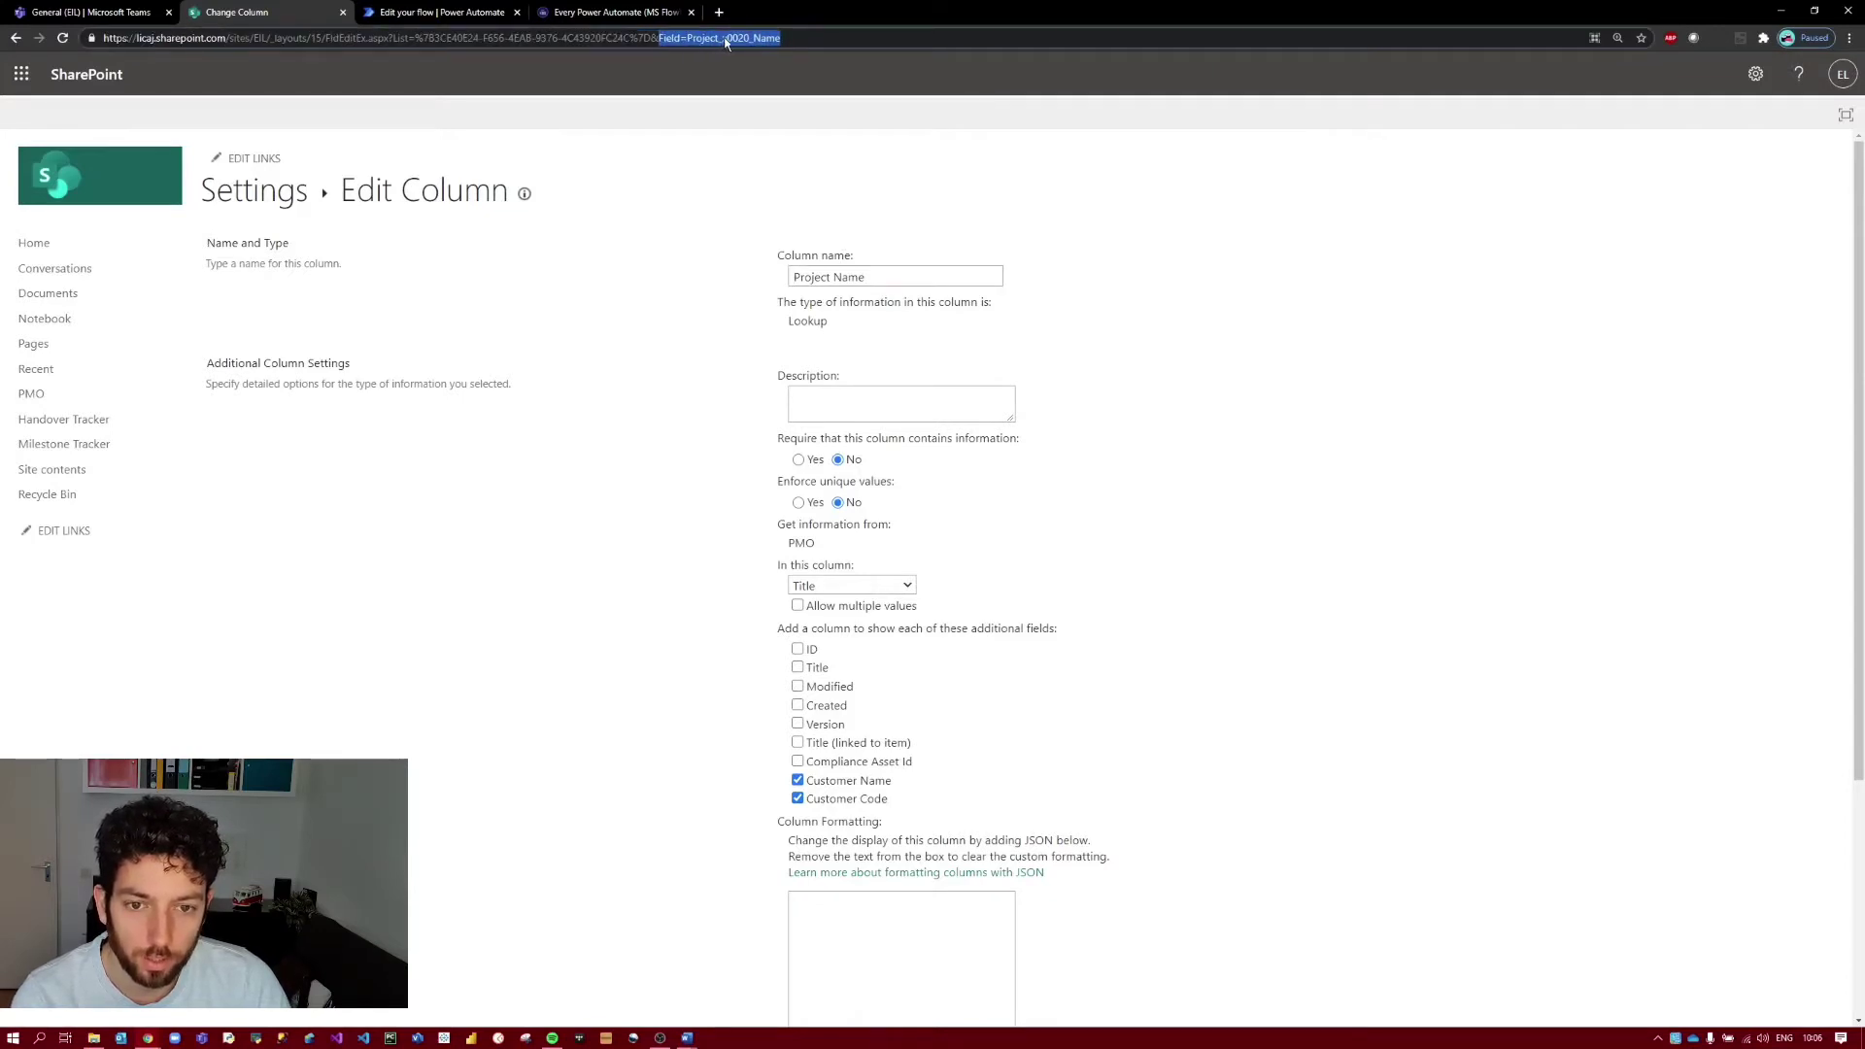
{"action": "left_click", "coordinate": [778, 39]}
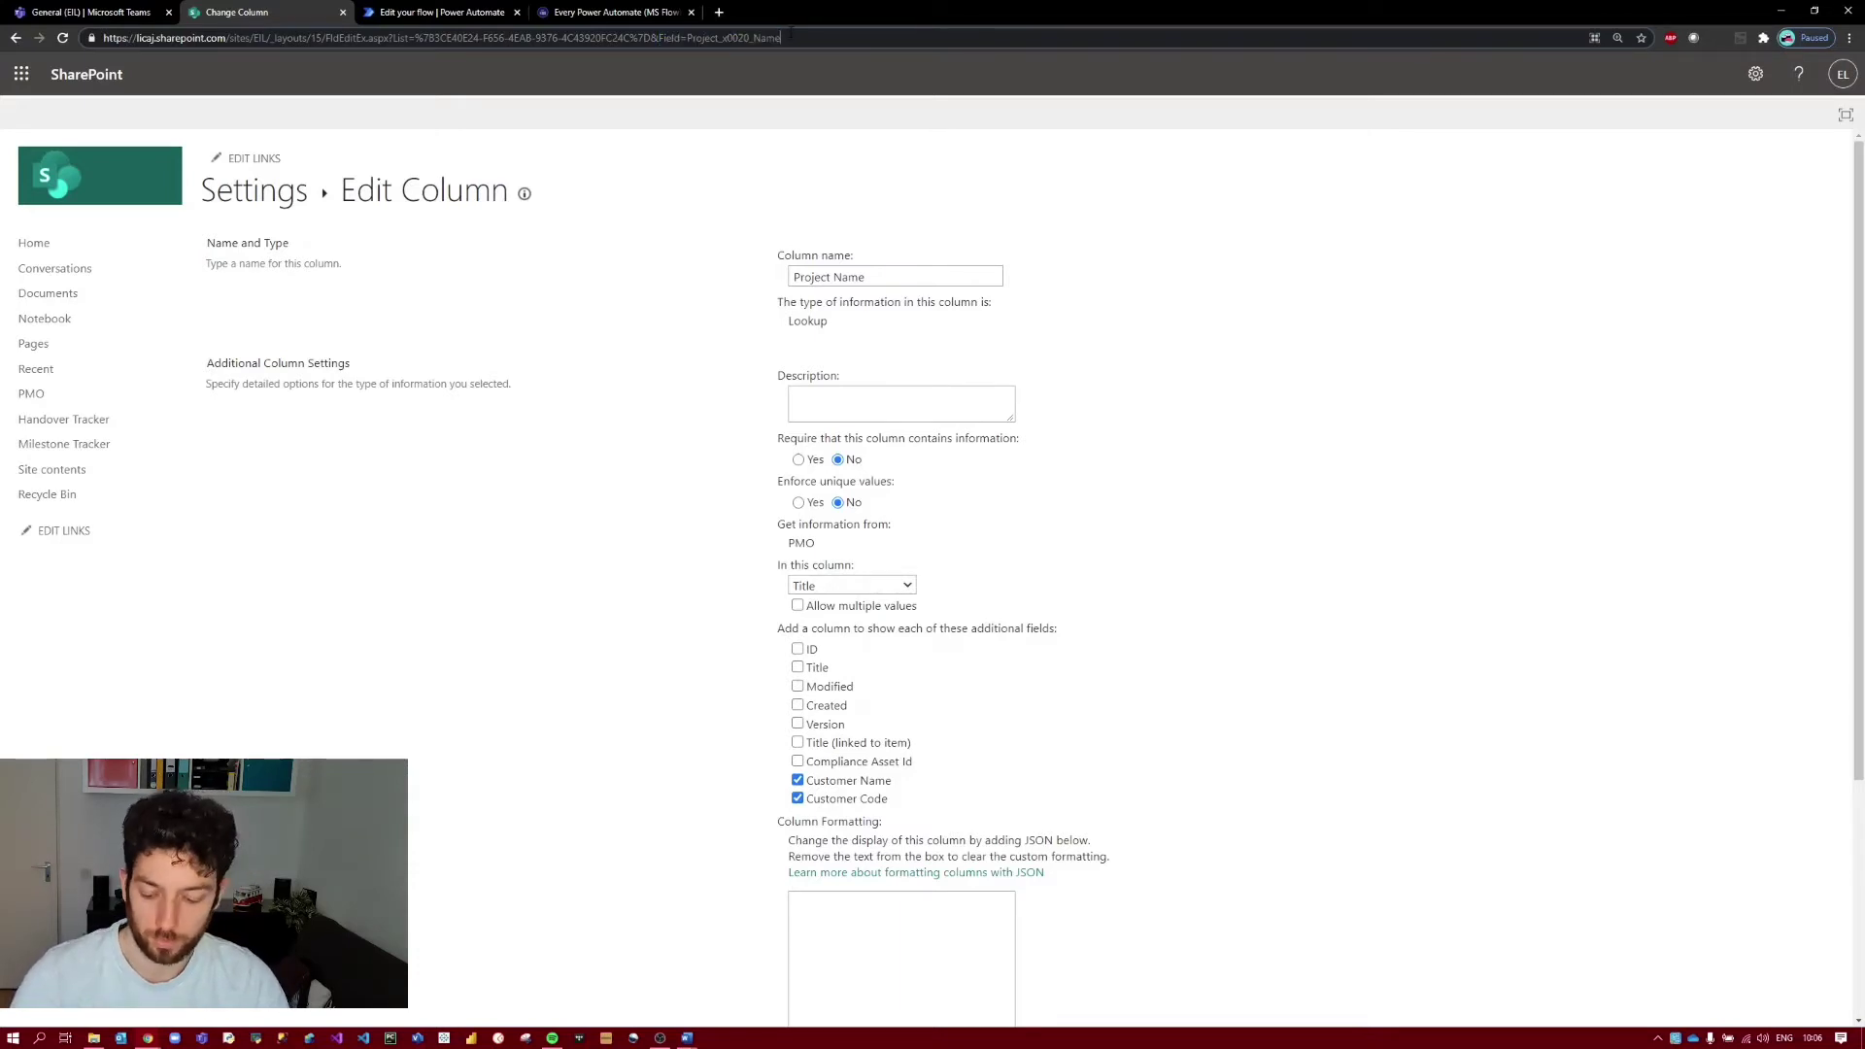
{"action": "key", "text": "shift+Left"}
{"action": "key", "text": "shift+Left"}
{"action": "key", "text": "shift+Left"}
{"action": "key", "text": "shift+Left"}
{"action": "key", "text": "shift+Left"}
{"action": "key", "text": "shift+Left"}
{"action": "key", "text": "shift+Left"}
{"action": "key", "text": "shift+Left"}
{"action": "key", "text": "shift+Left"}
{"action": "key", "text": "shift+Left"}
{"action": "key", "text": "shift+Left"}
{"action": "key", "text": "shift+Left"}
{"action": "key", "text": "shift+Left"}
{"action": "key", "text": "shift+Left"}
{"action": "key", "text": "shift+Left"}
{"action": "key", "text": "shift+Left"}
{"action": "key", "text": "shift+Left"}
{"action": "key", "text": "shift+Left"}
{"action": "key", "text": "ctrl+c"}
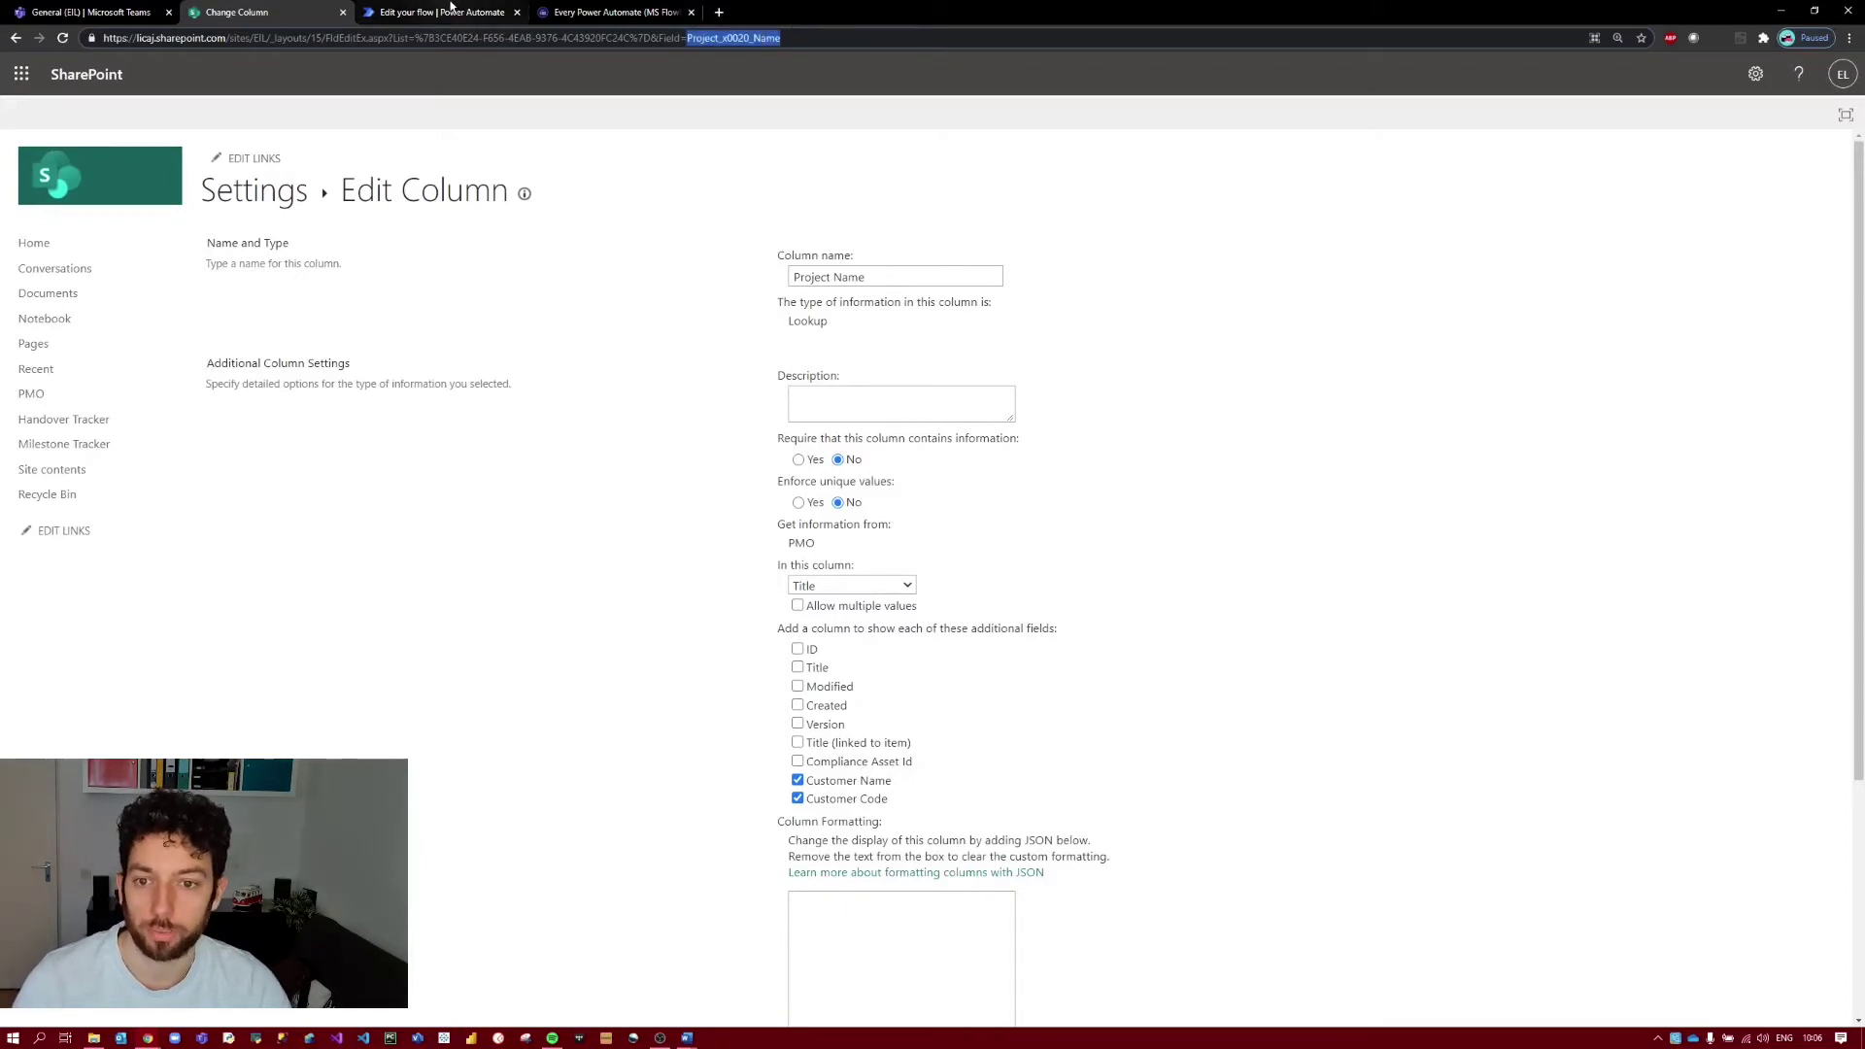
Back in the flow, expand the Get items step and show its advanced options.
{"action": "left_click", "coordinate": [451, 10]}
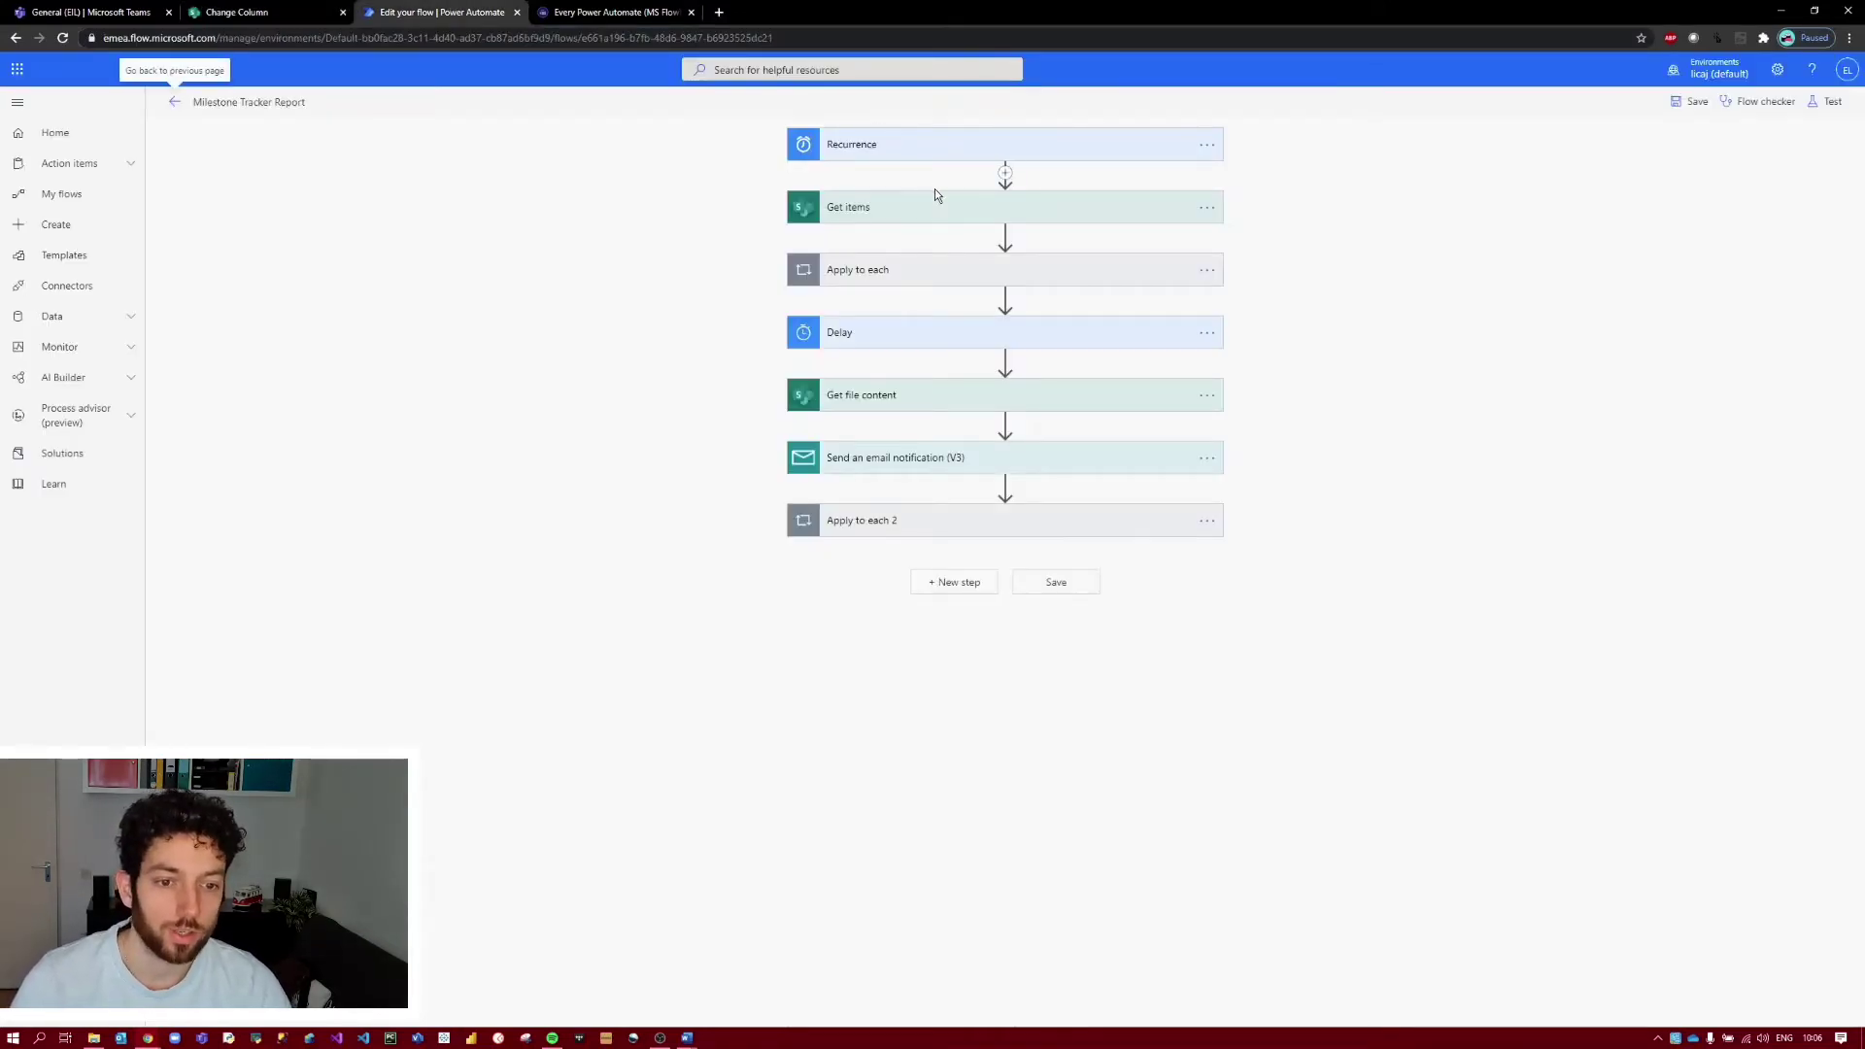
{"action": "left_click", "coordinate": [949, 208]}
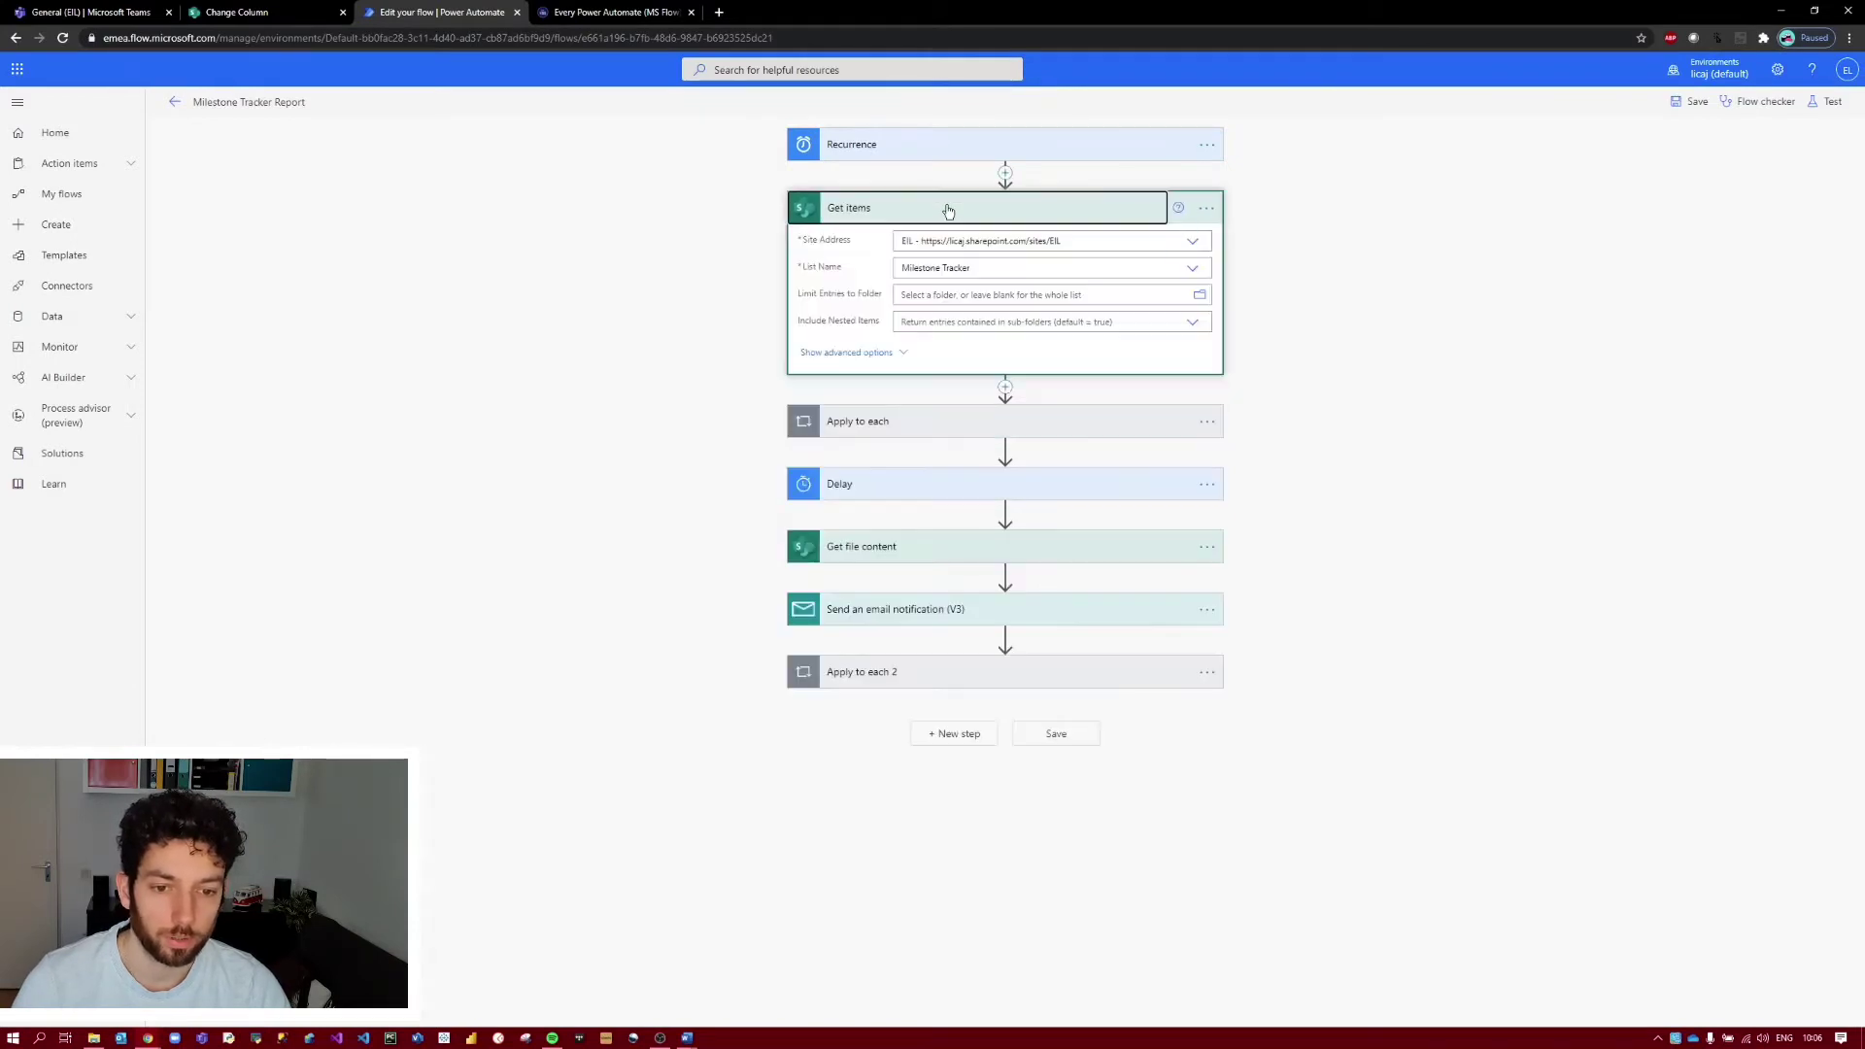
{"action": "left_click", "coordinate": [910, 363]}
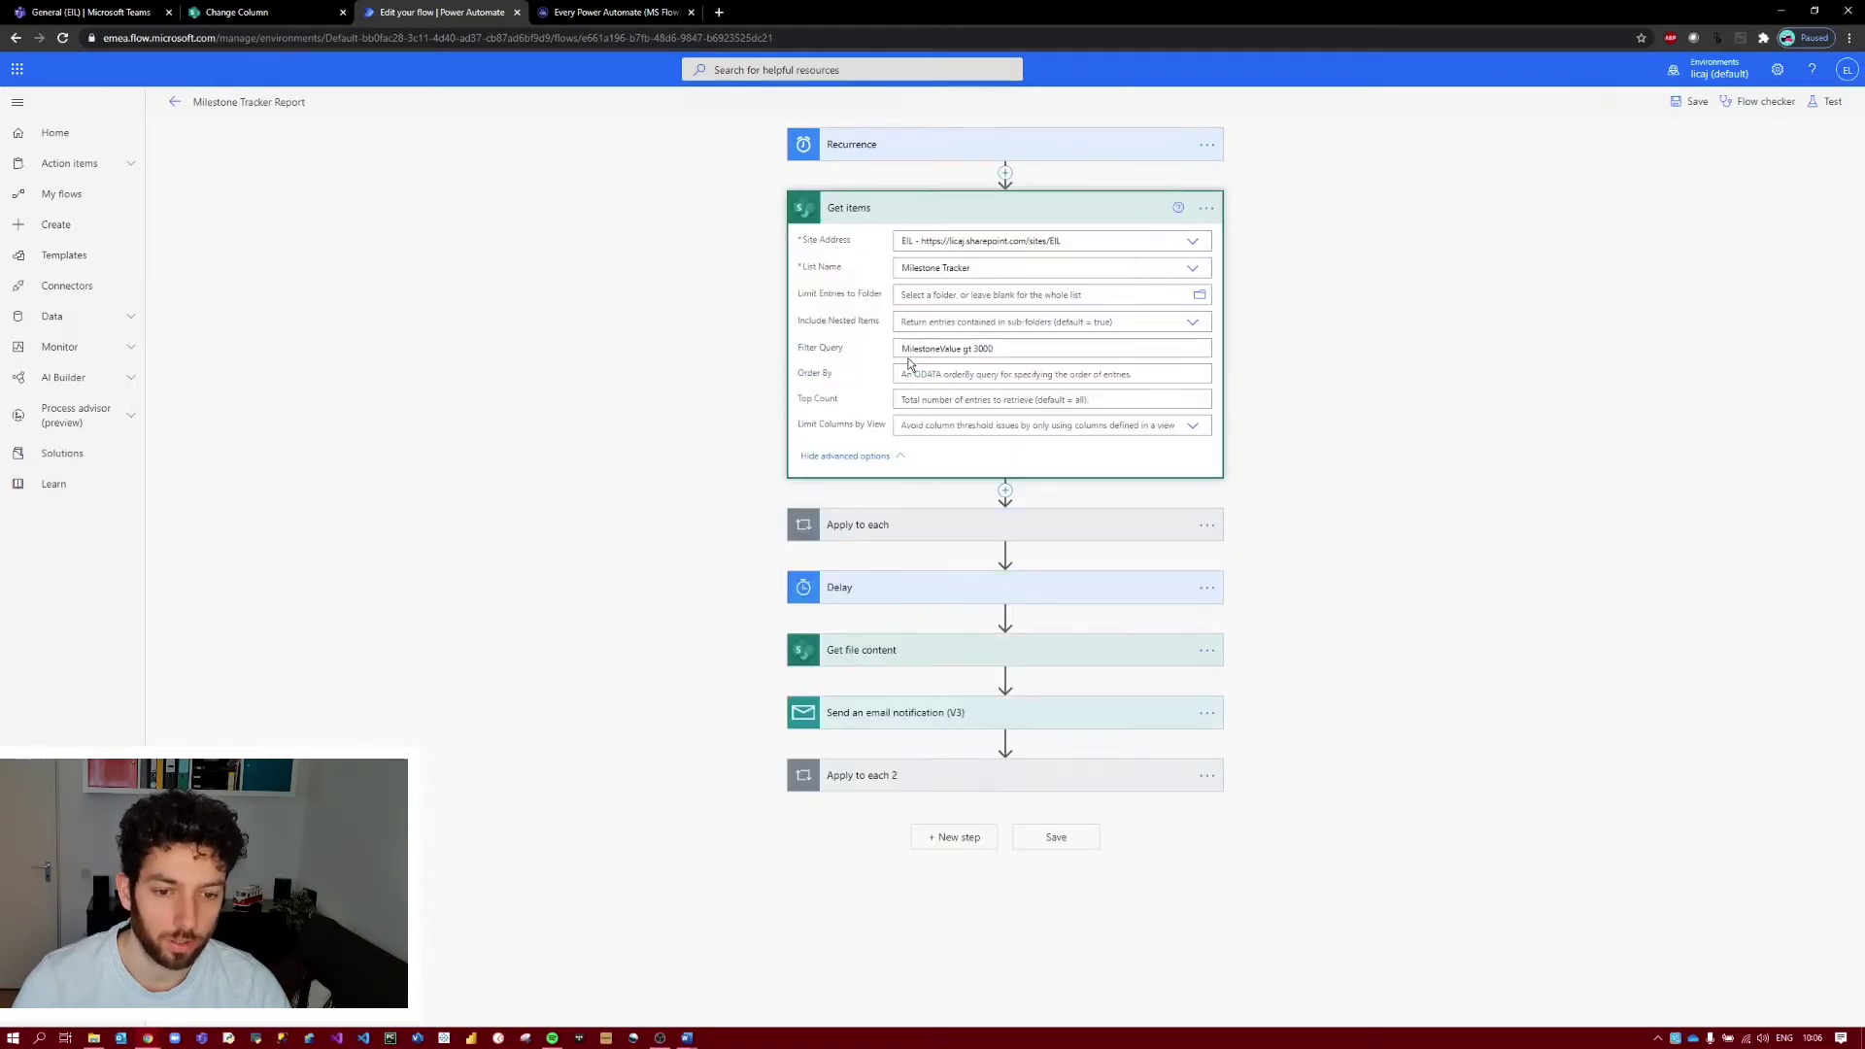
Change the Filter Query from MilestoneValue gt 3000 to Project_x0020_Name eq 'Contoso #1'.
{"action": "left_click", "coordinate": [963, 348]}
{"action": "key", "text": "ctrl+BackSpace"}
{"action": "key", "text": "ctrl+v"}
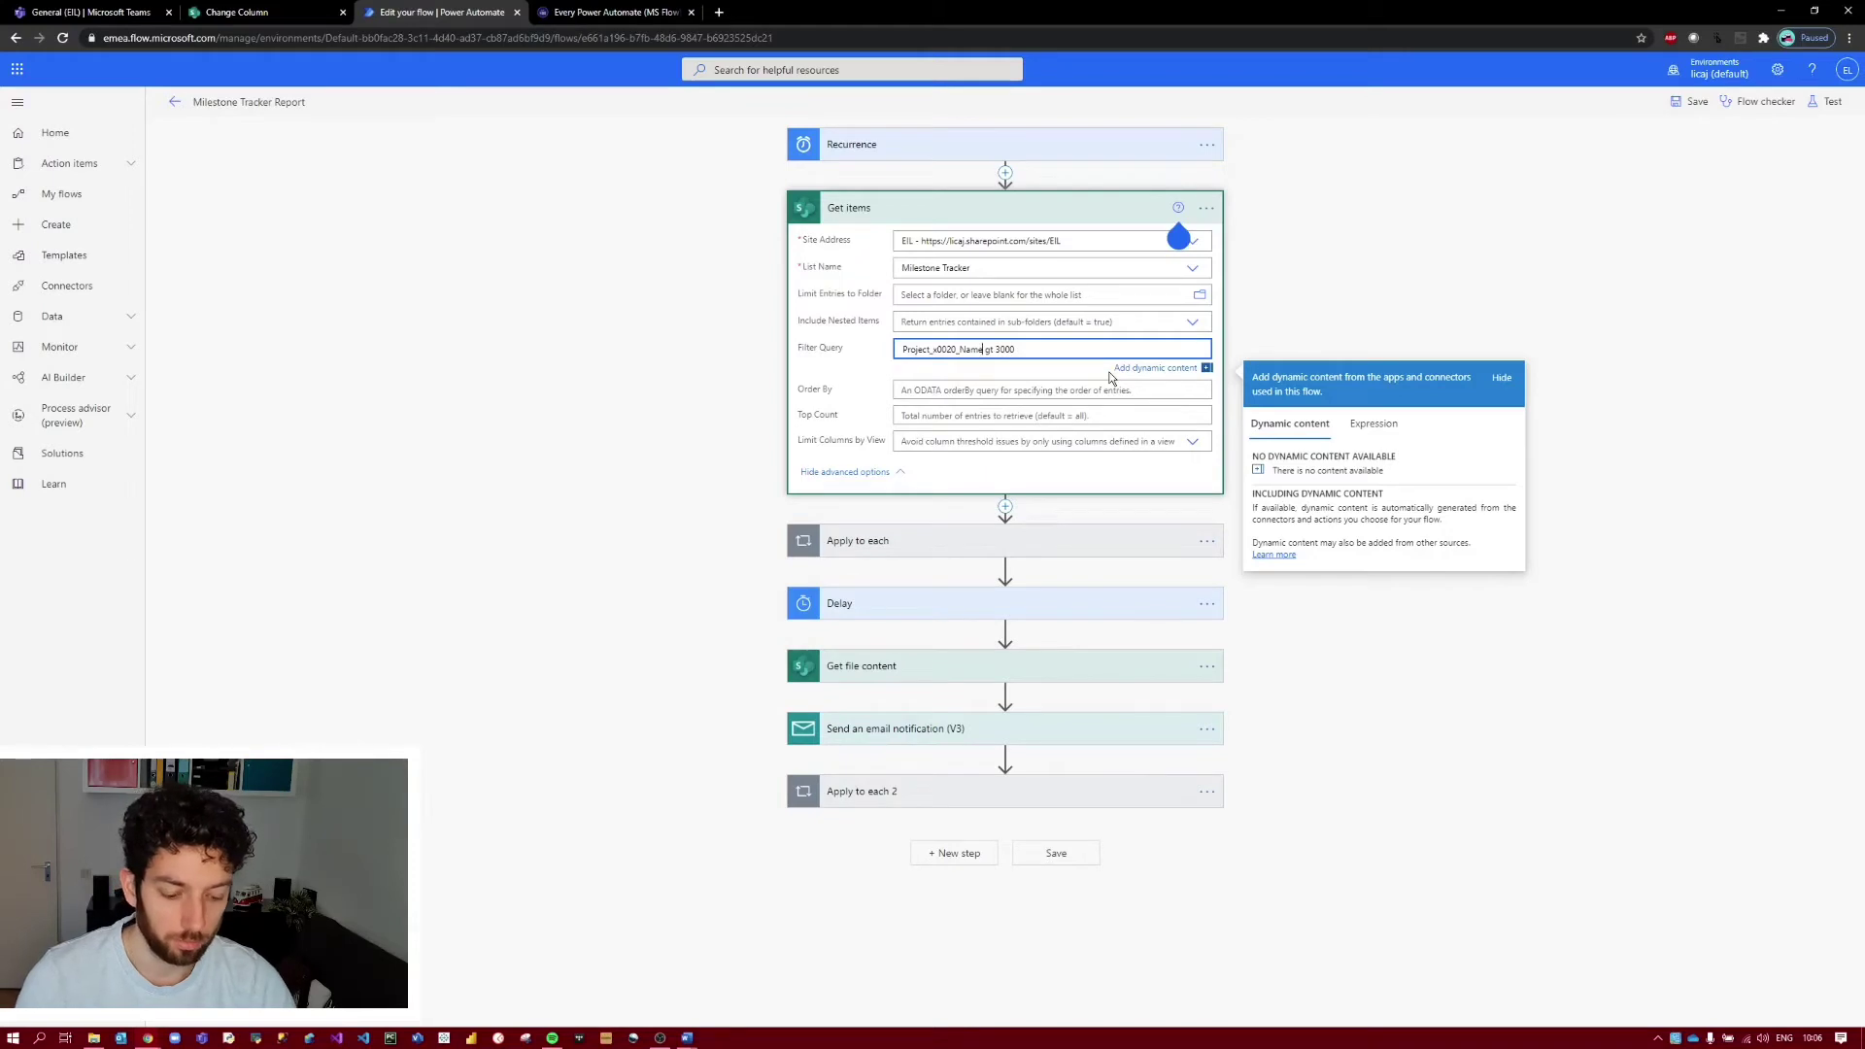
{"action": "key", "text": "BackSpace"}
{"action": "key", "text": "BackSpace"}
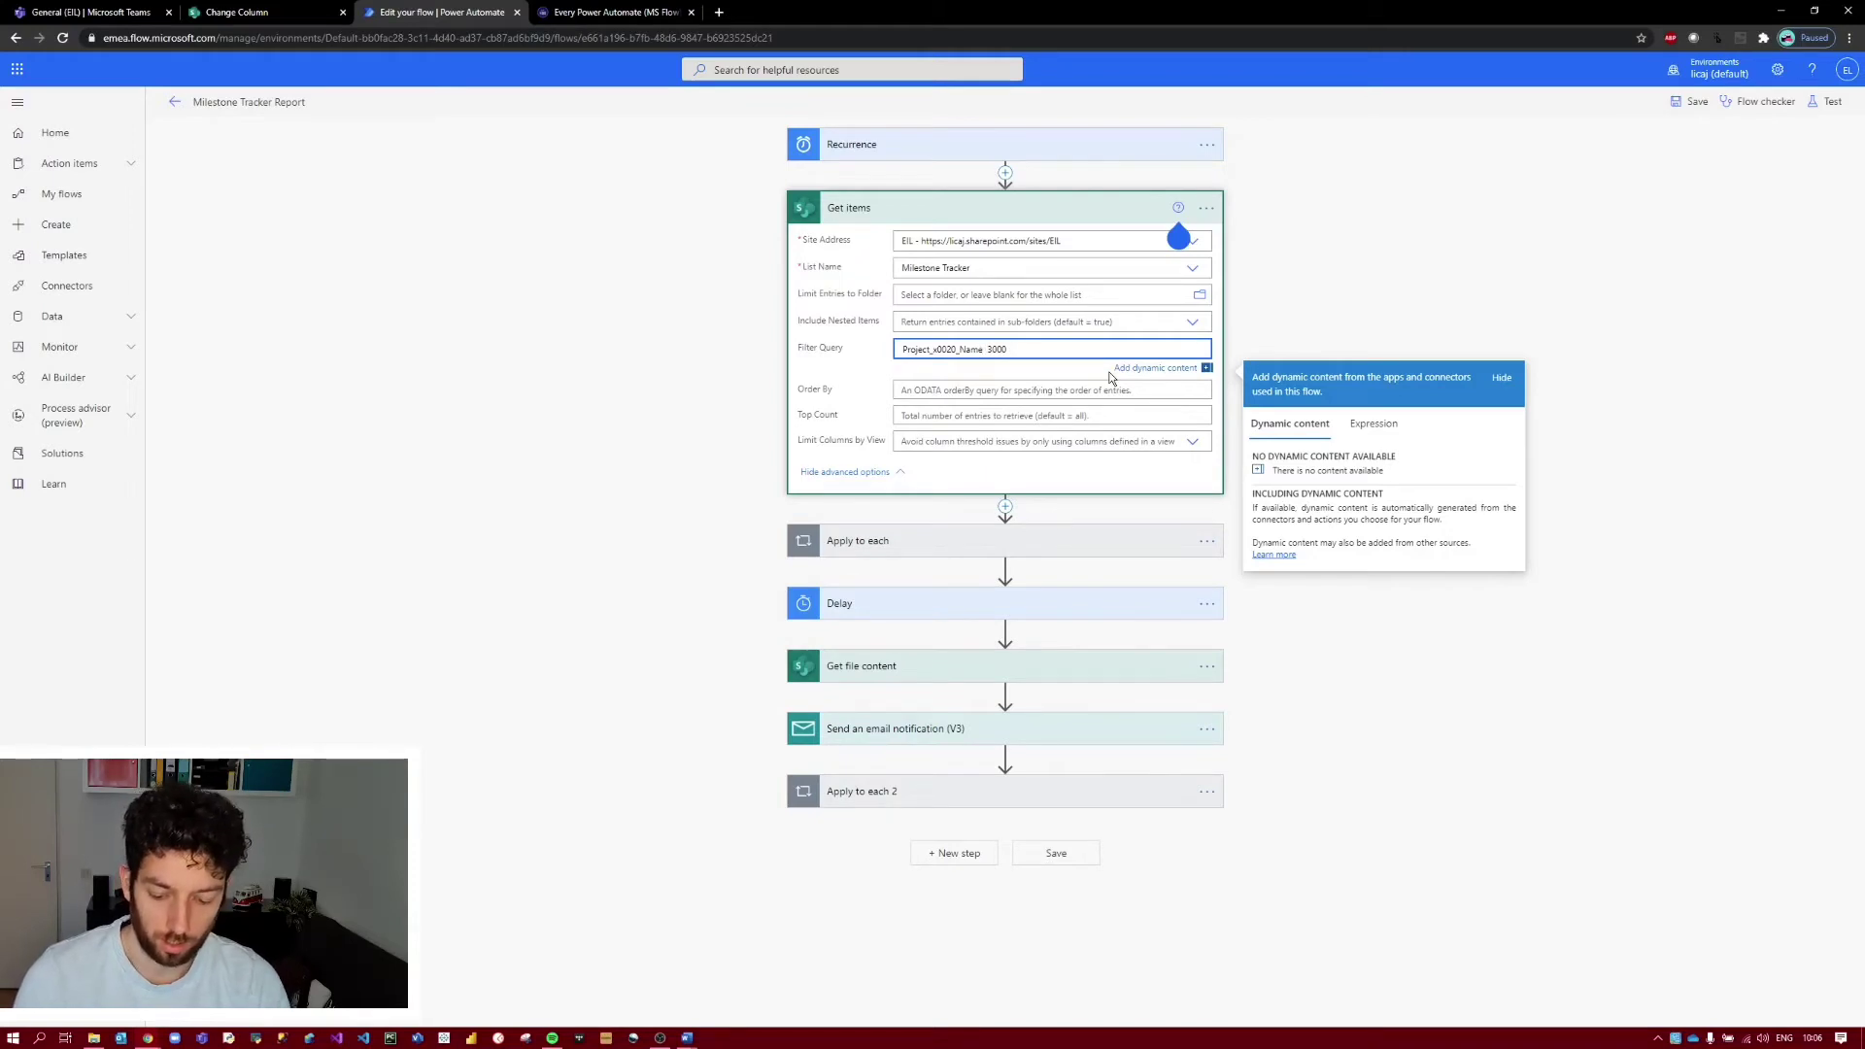
{"action": "type", "text": "eq"}
{"action": "key", "text": "BackSpace"}
{"action": "key", "text": "BackSpace"}
{"action": "key", "text": "BackSpace"}
{"action": "key", "text": "BackSpace"}
{"action": "type", "text": "'"}
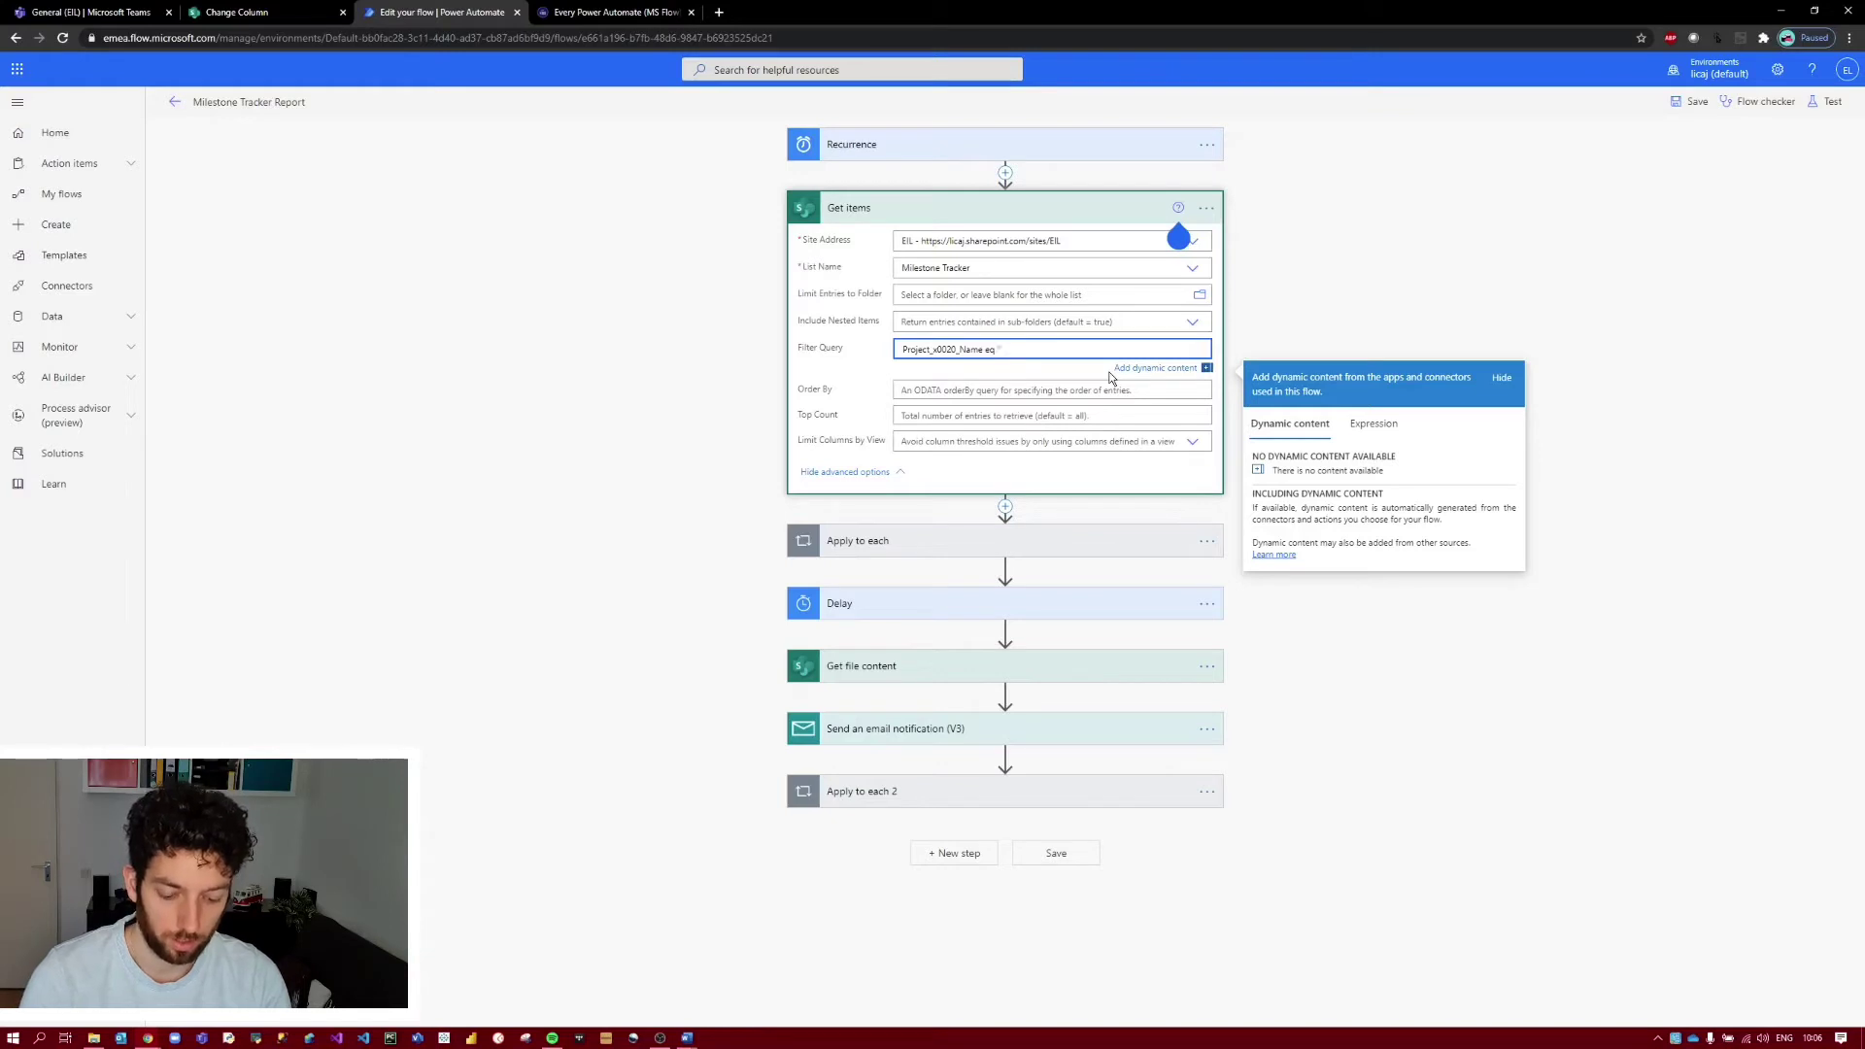
{"action": "type", "text": "Contos"}
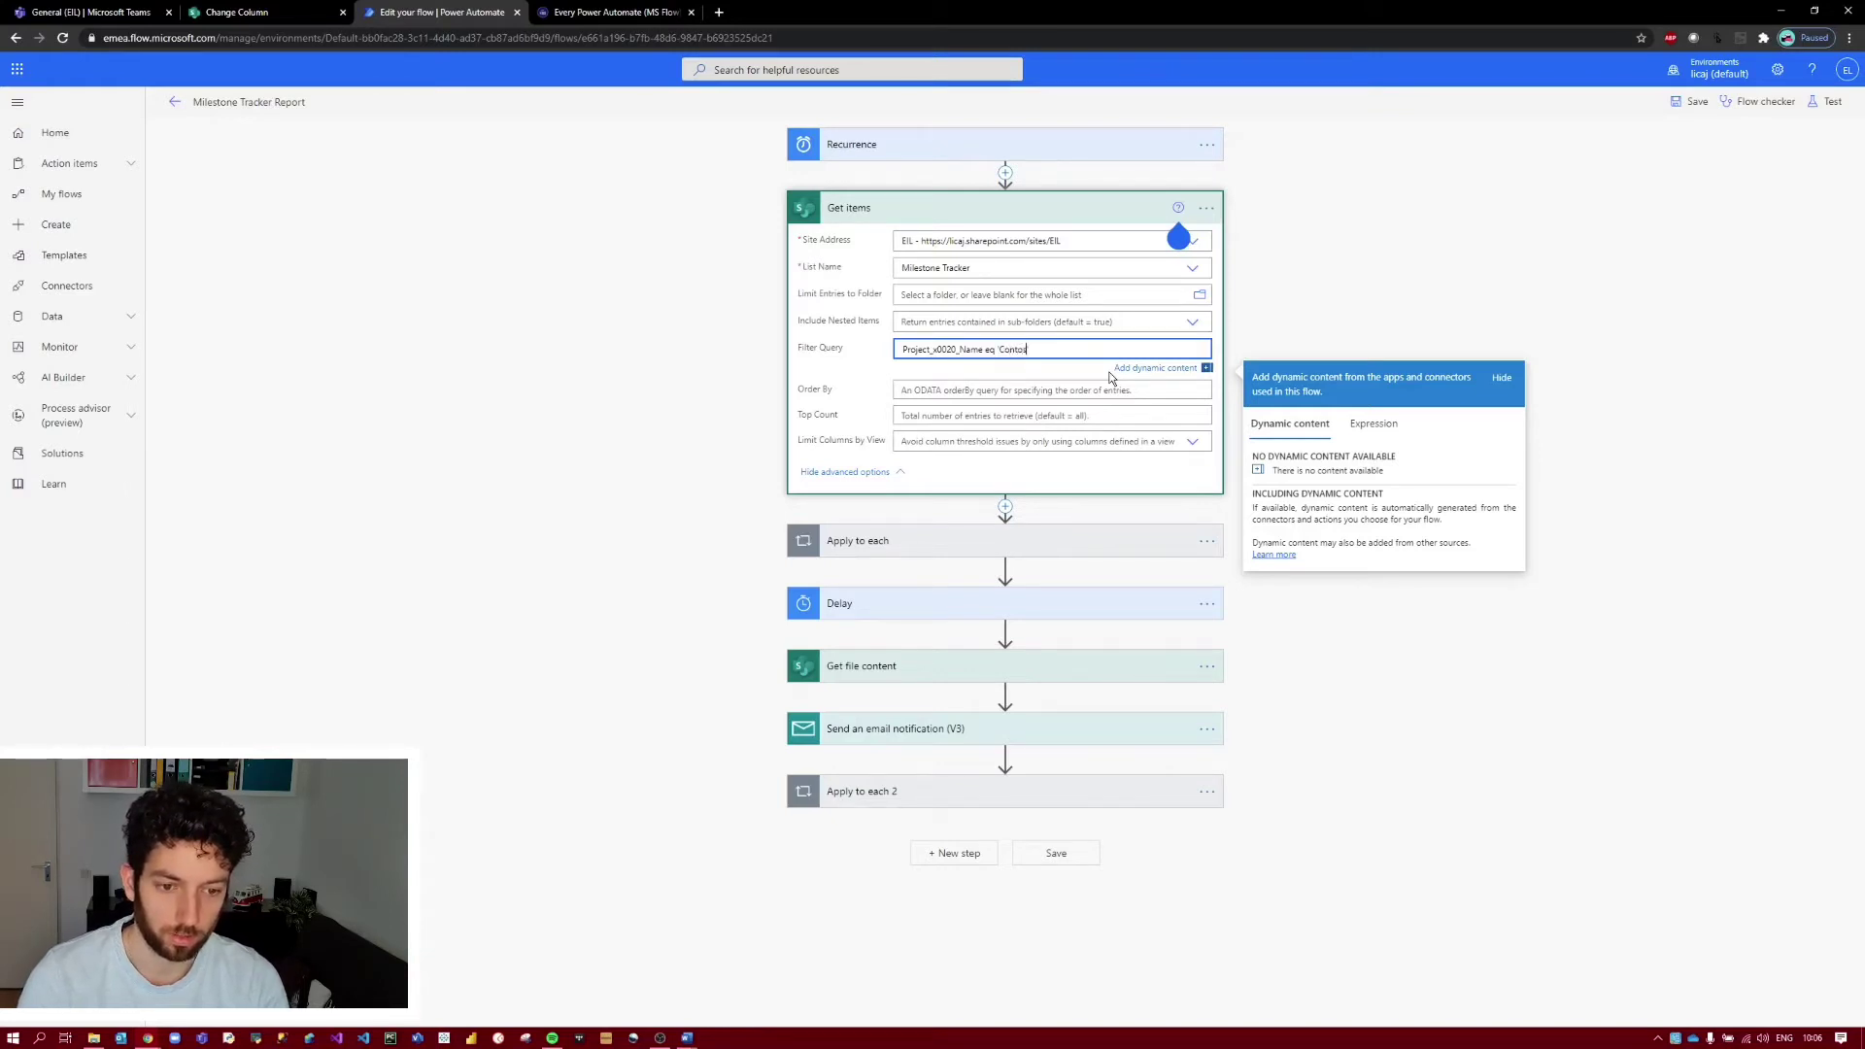
{"action": "type", "text": "o #1"}
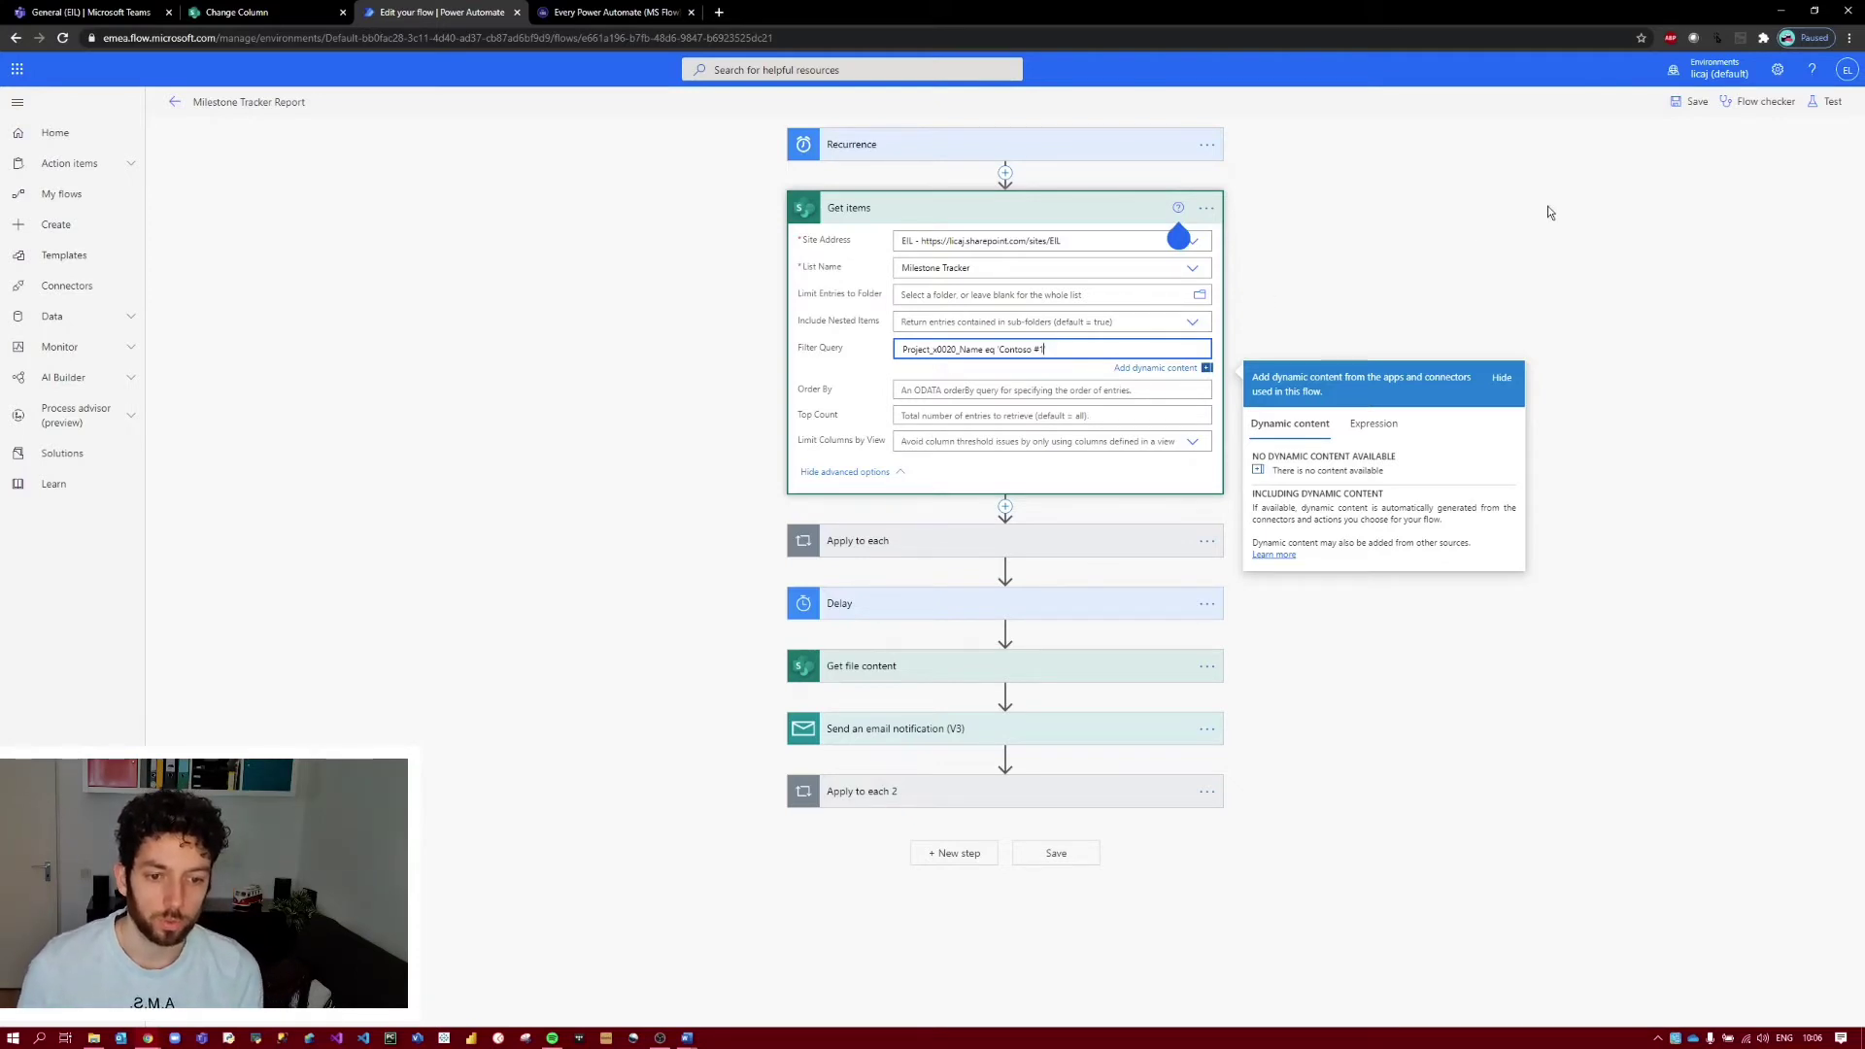
{"action": "type", "text": "'"}
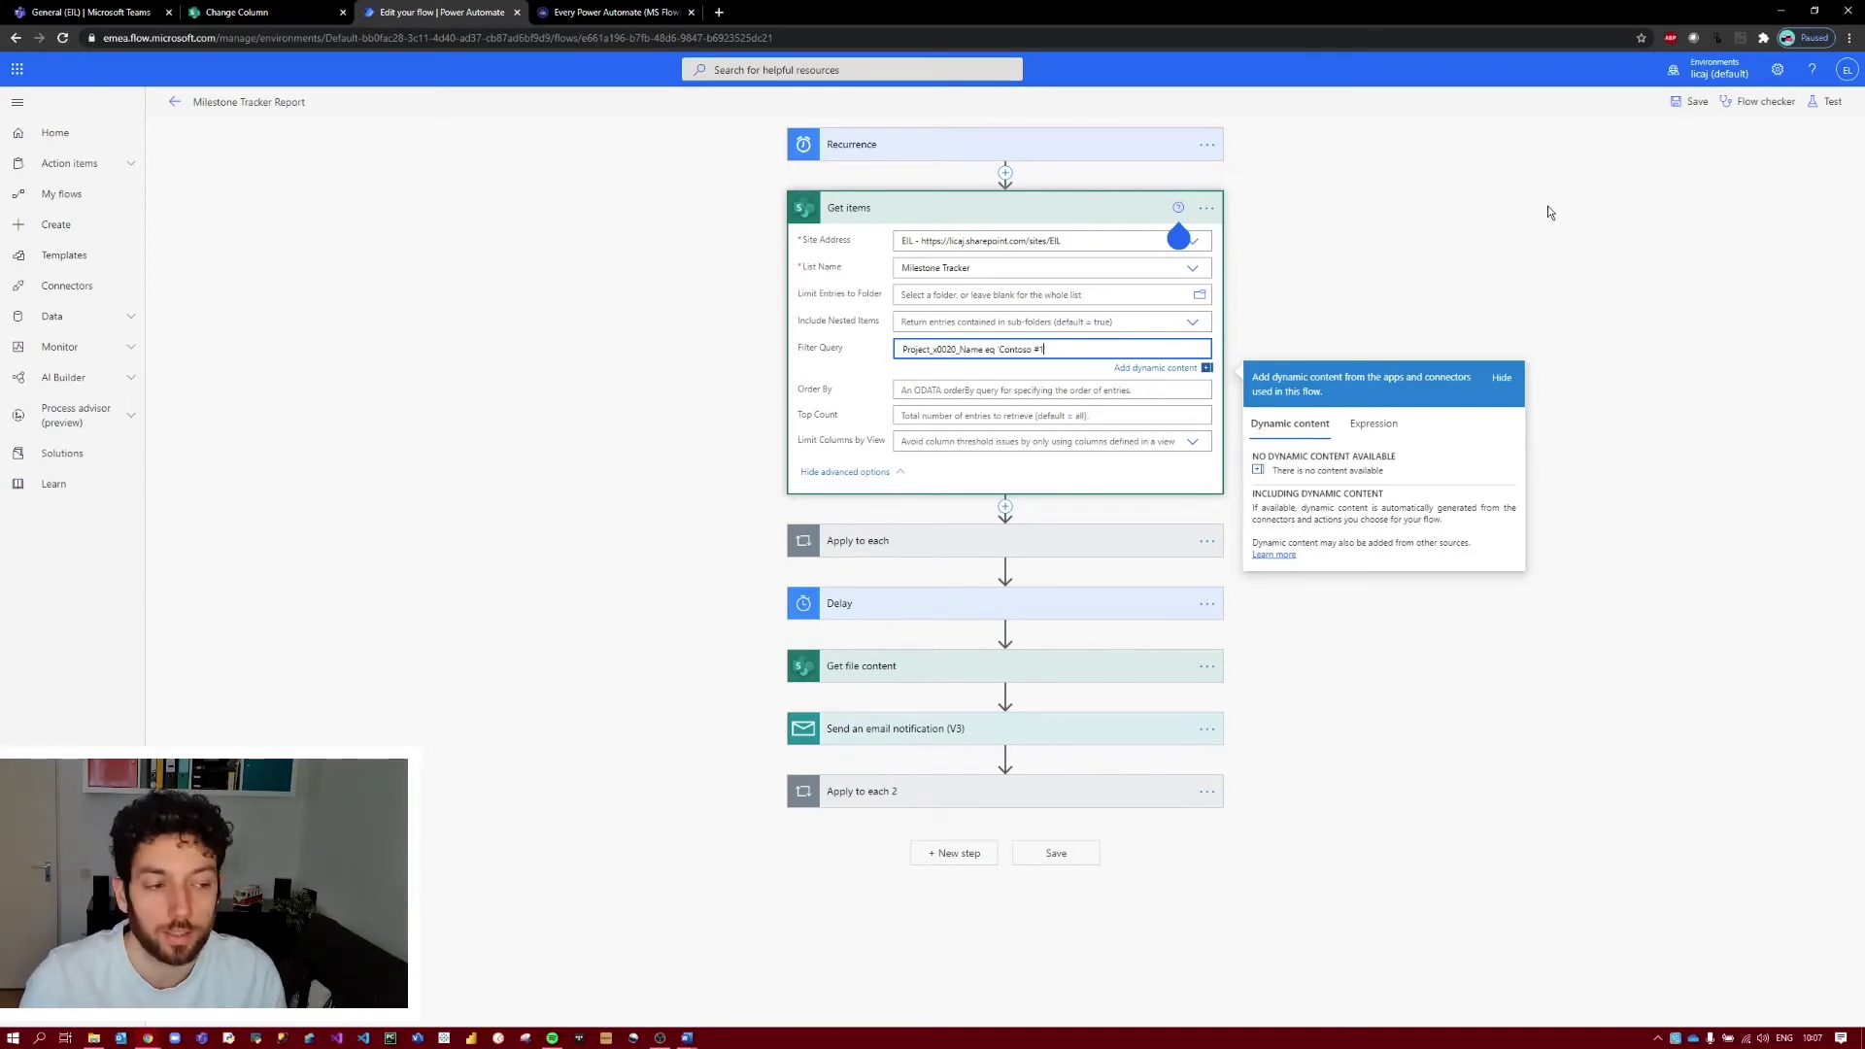
Review the Experimental Features setting and warning, then save with it off and reload.
{"action": "left_click", "coordinate": [1782, 74]}
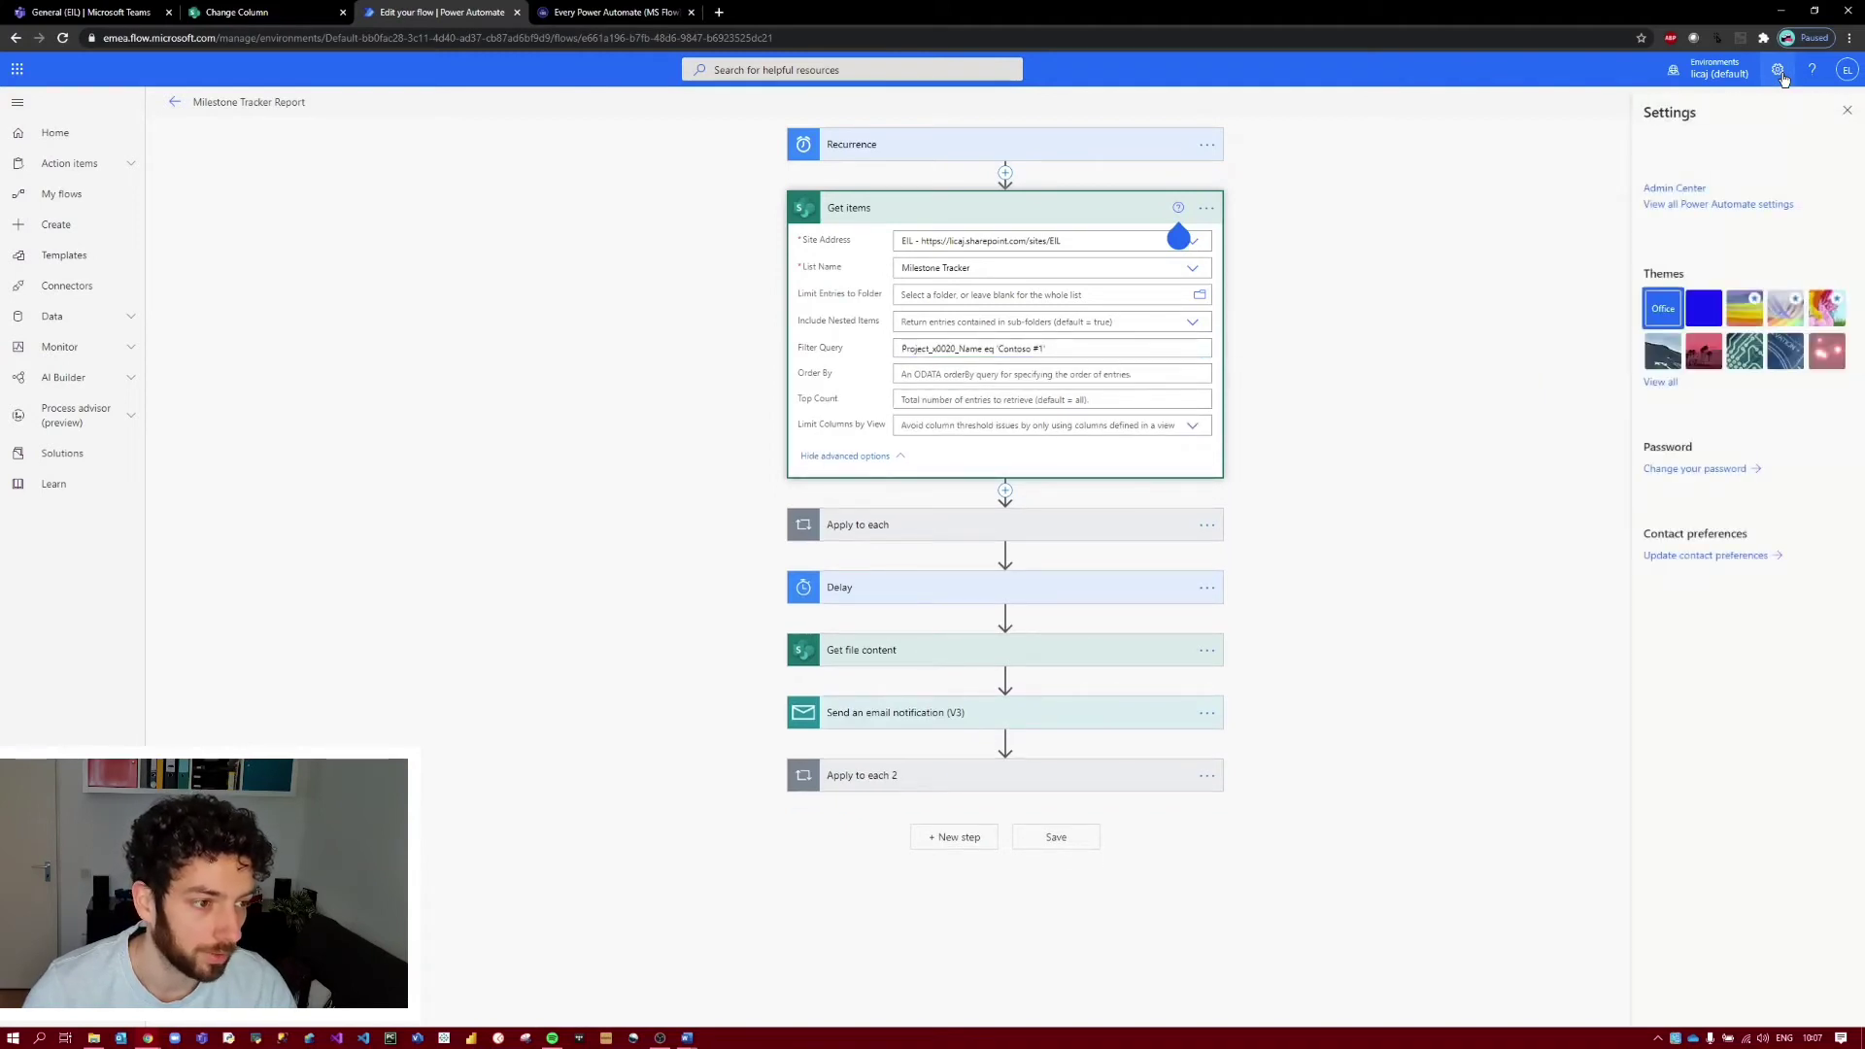
{"action": "left_click", "coordinate": [1679, 206]}
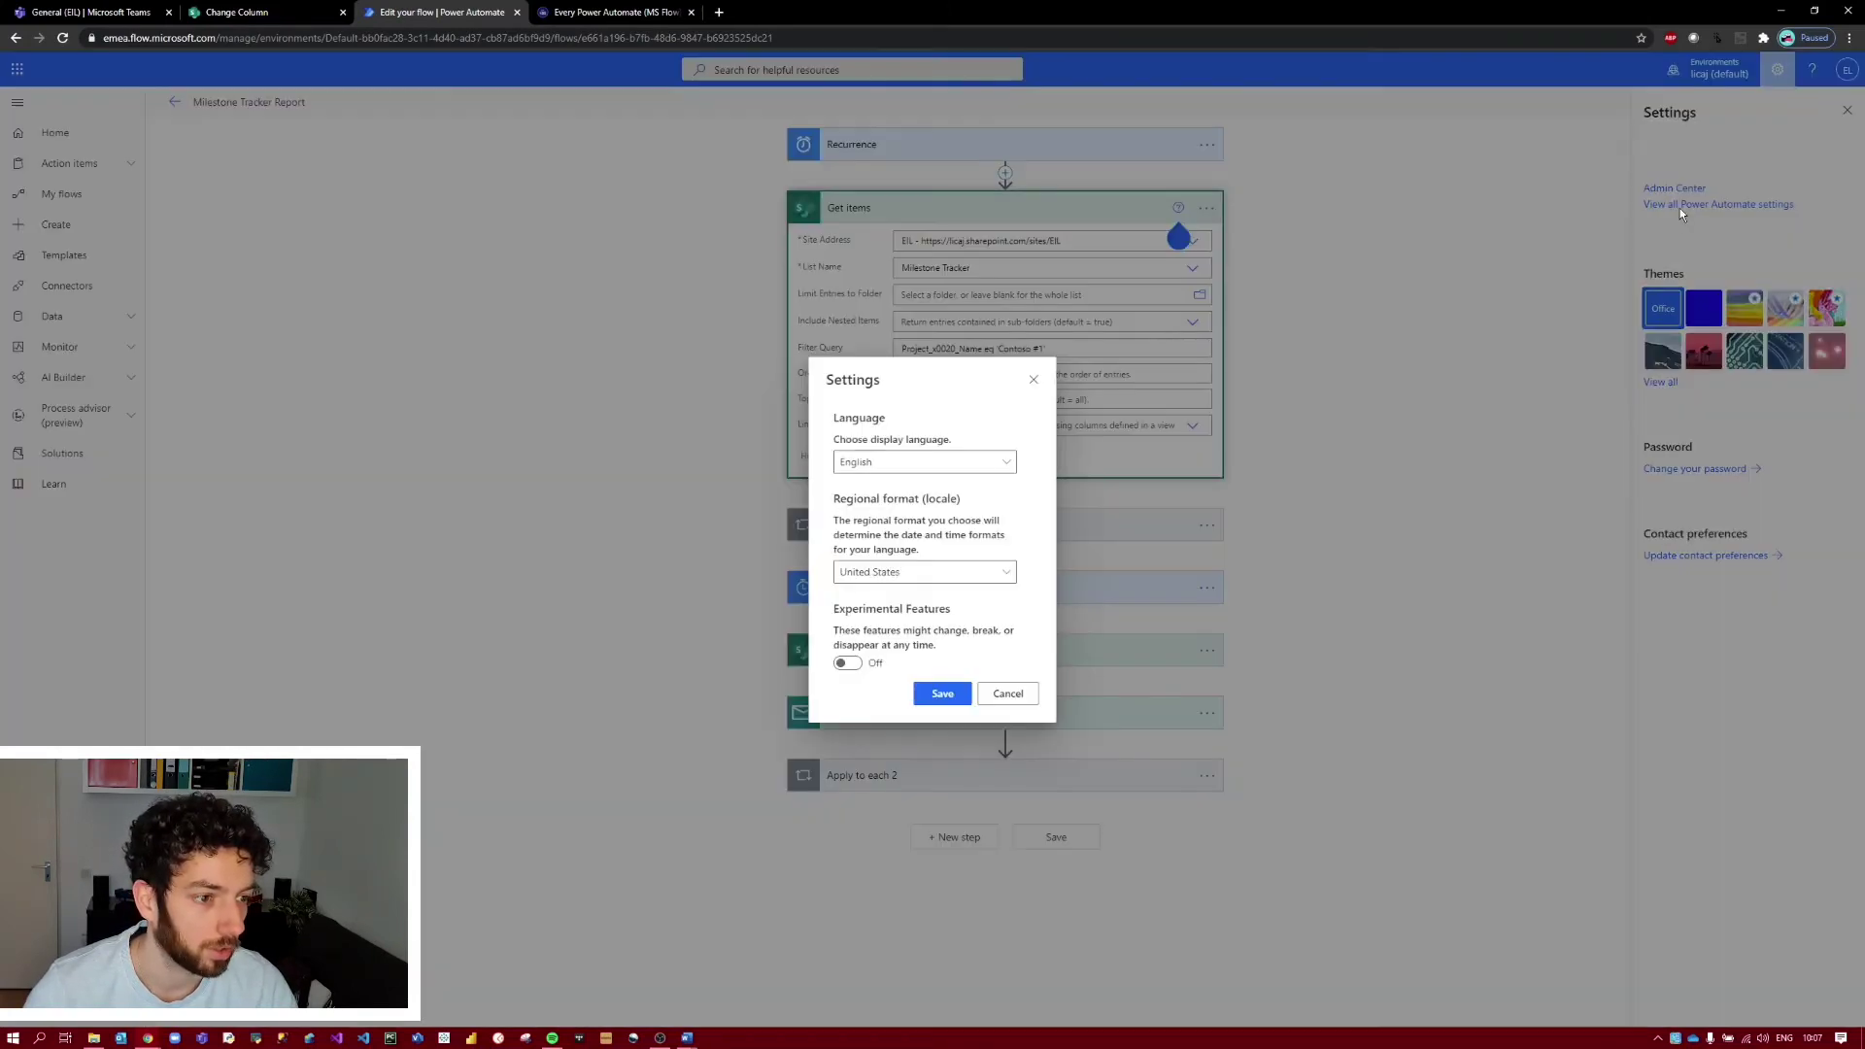
{"action": "left_click", "coordinate": [847, 665]}
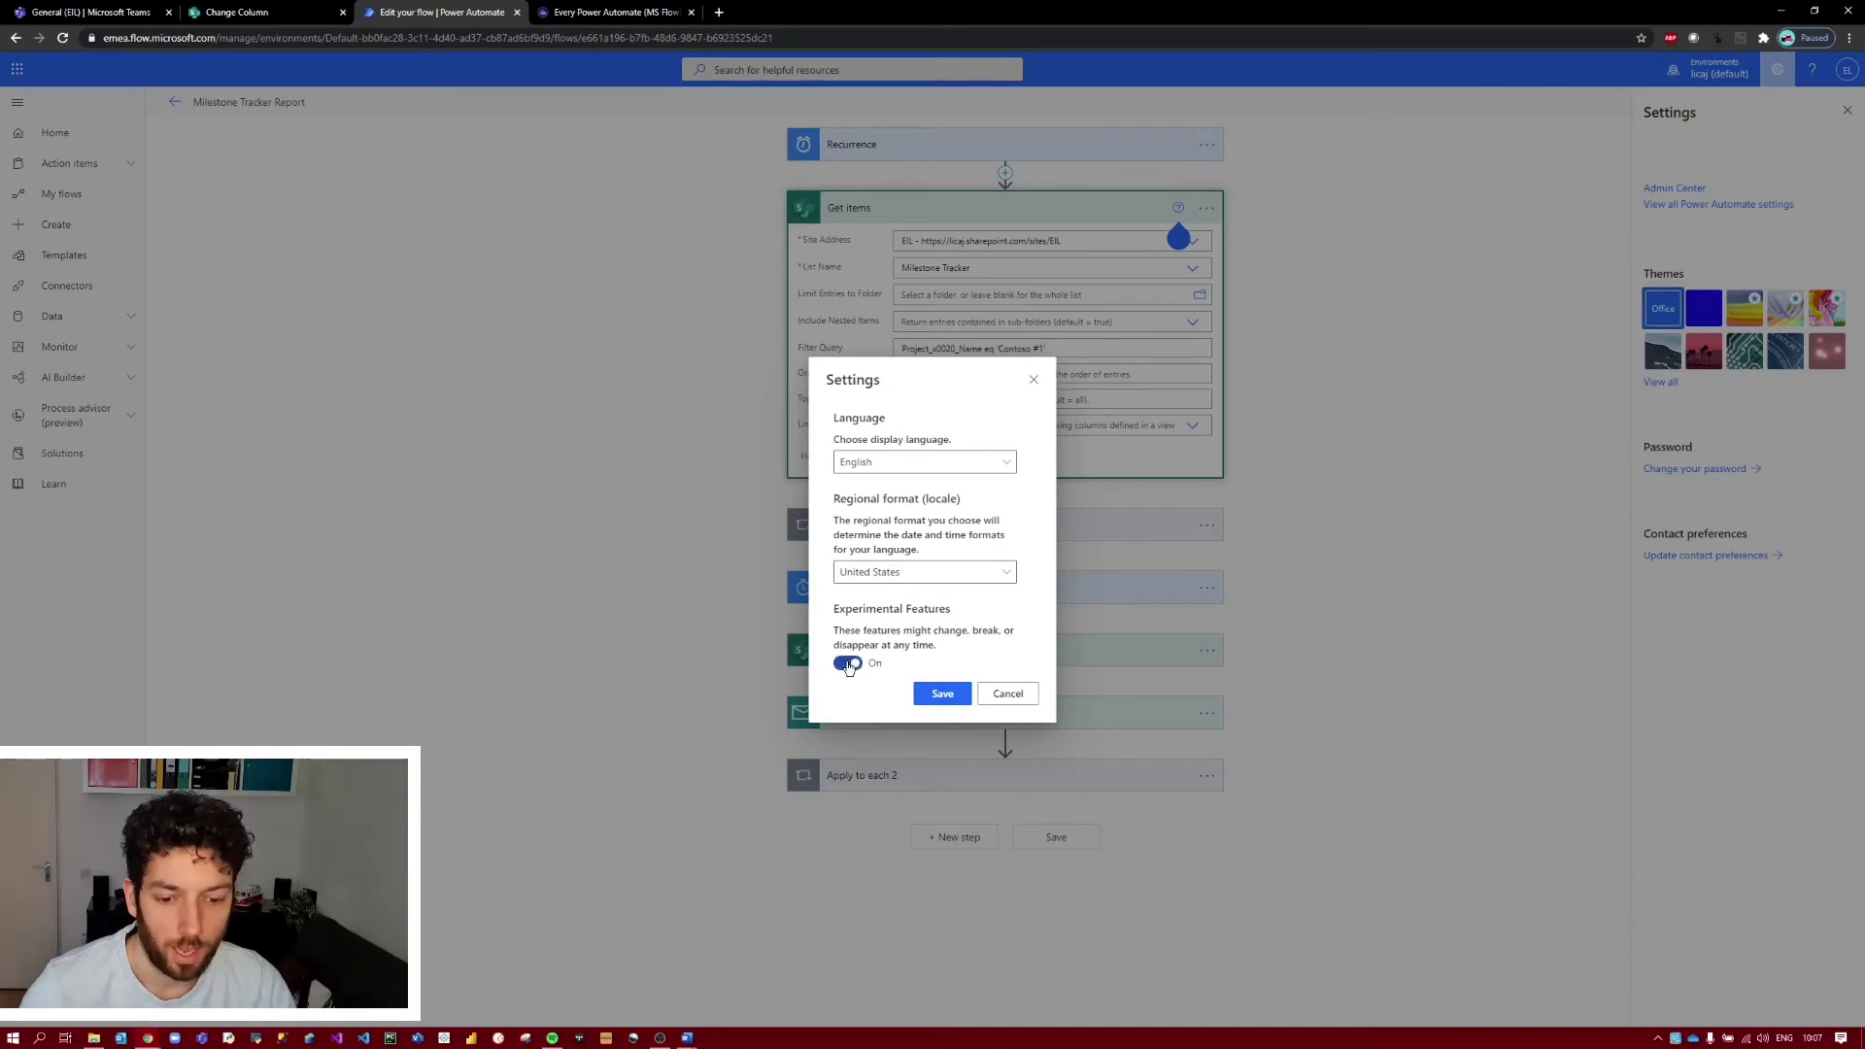
{"action": "left_click_drag", "start_coordinate": [937, 645], "coordinate": [839, 629]}
{"action": "left_click", "coordinate": [847, 662]}
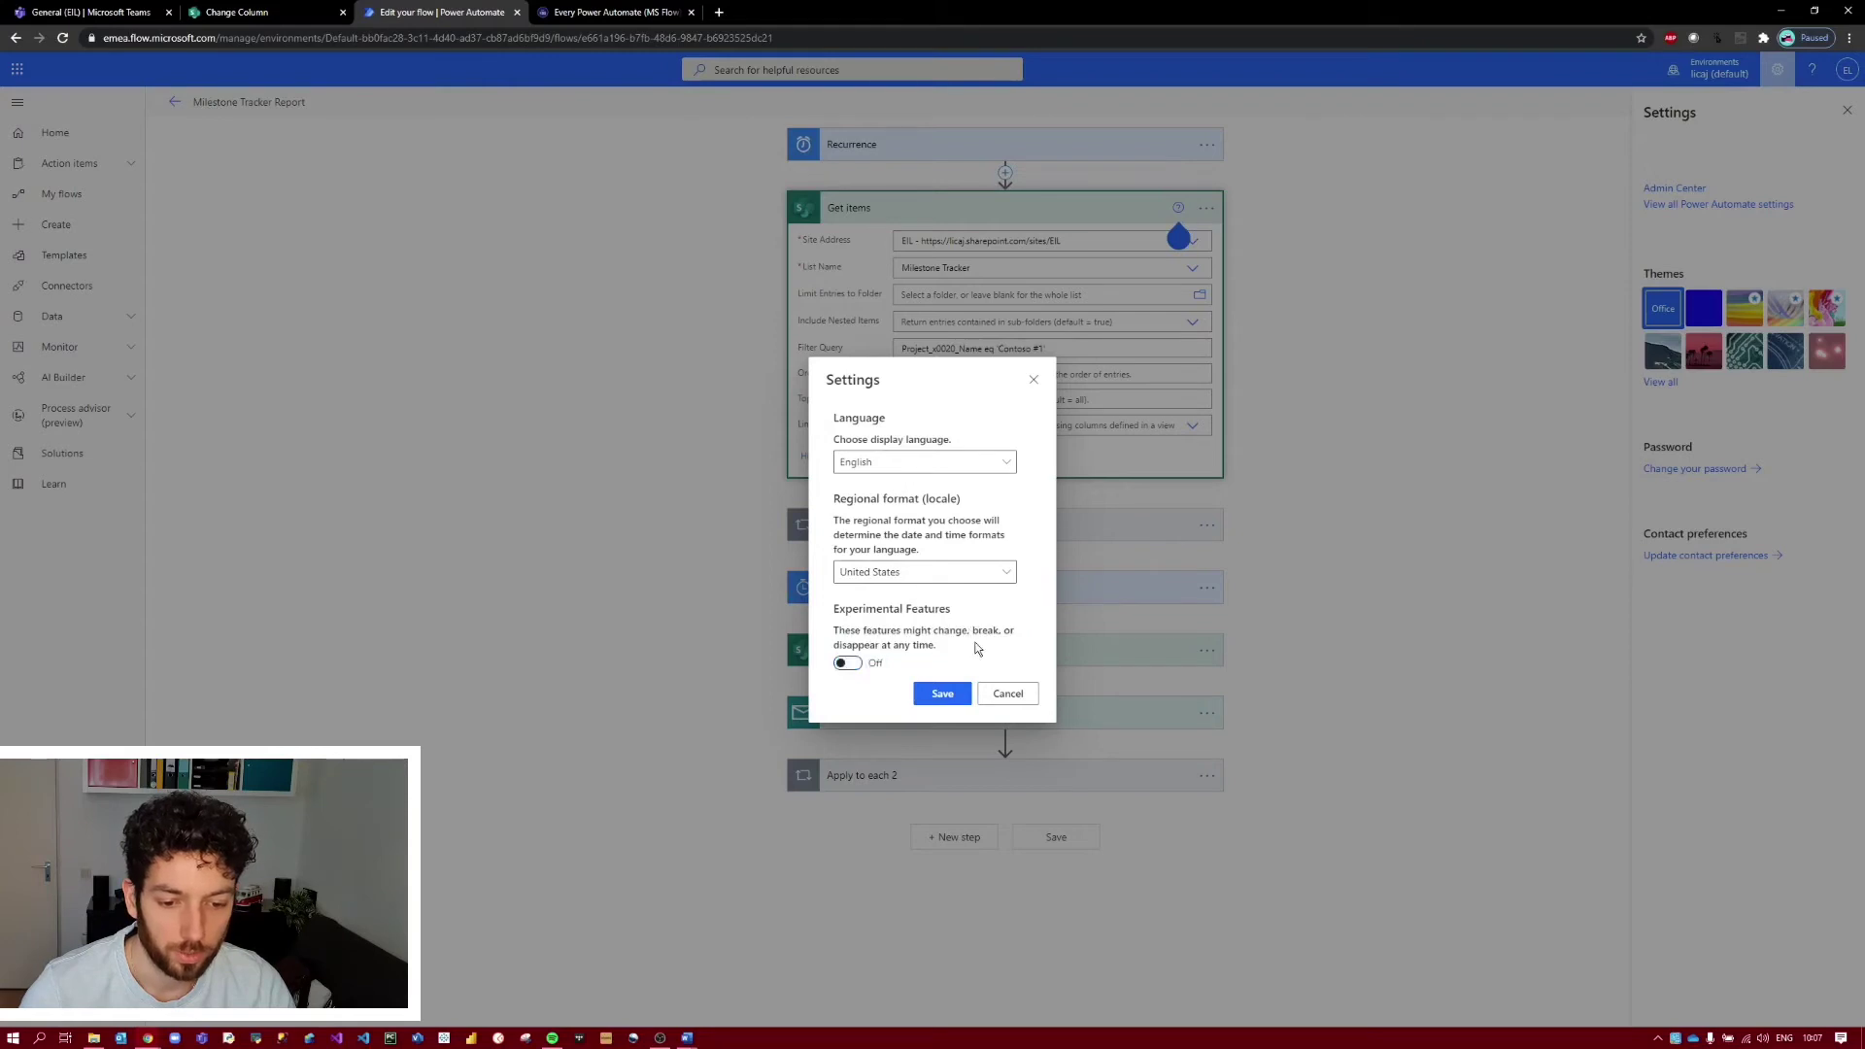
{"action": "left_click", "coordinate": [958, 695]}
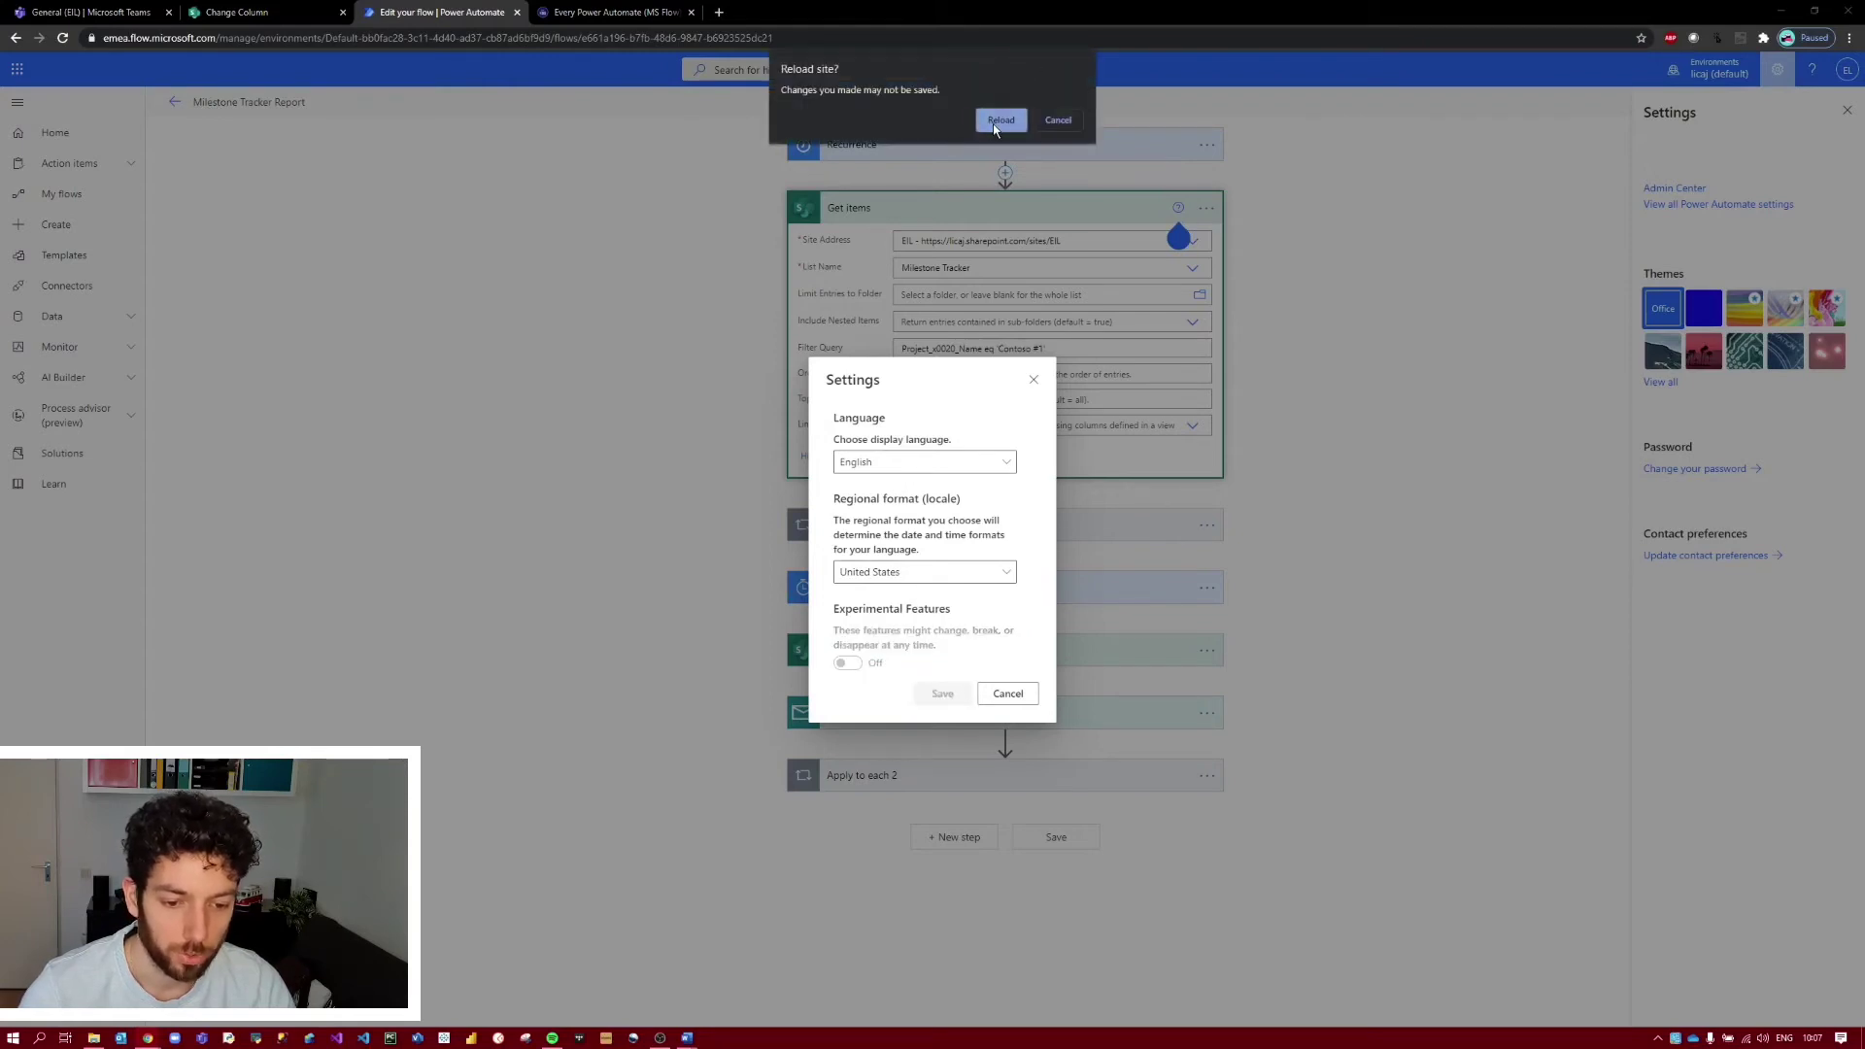
{"action": "left_click", "coordinate": [992, 124]}
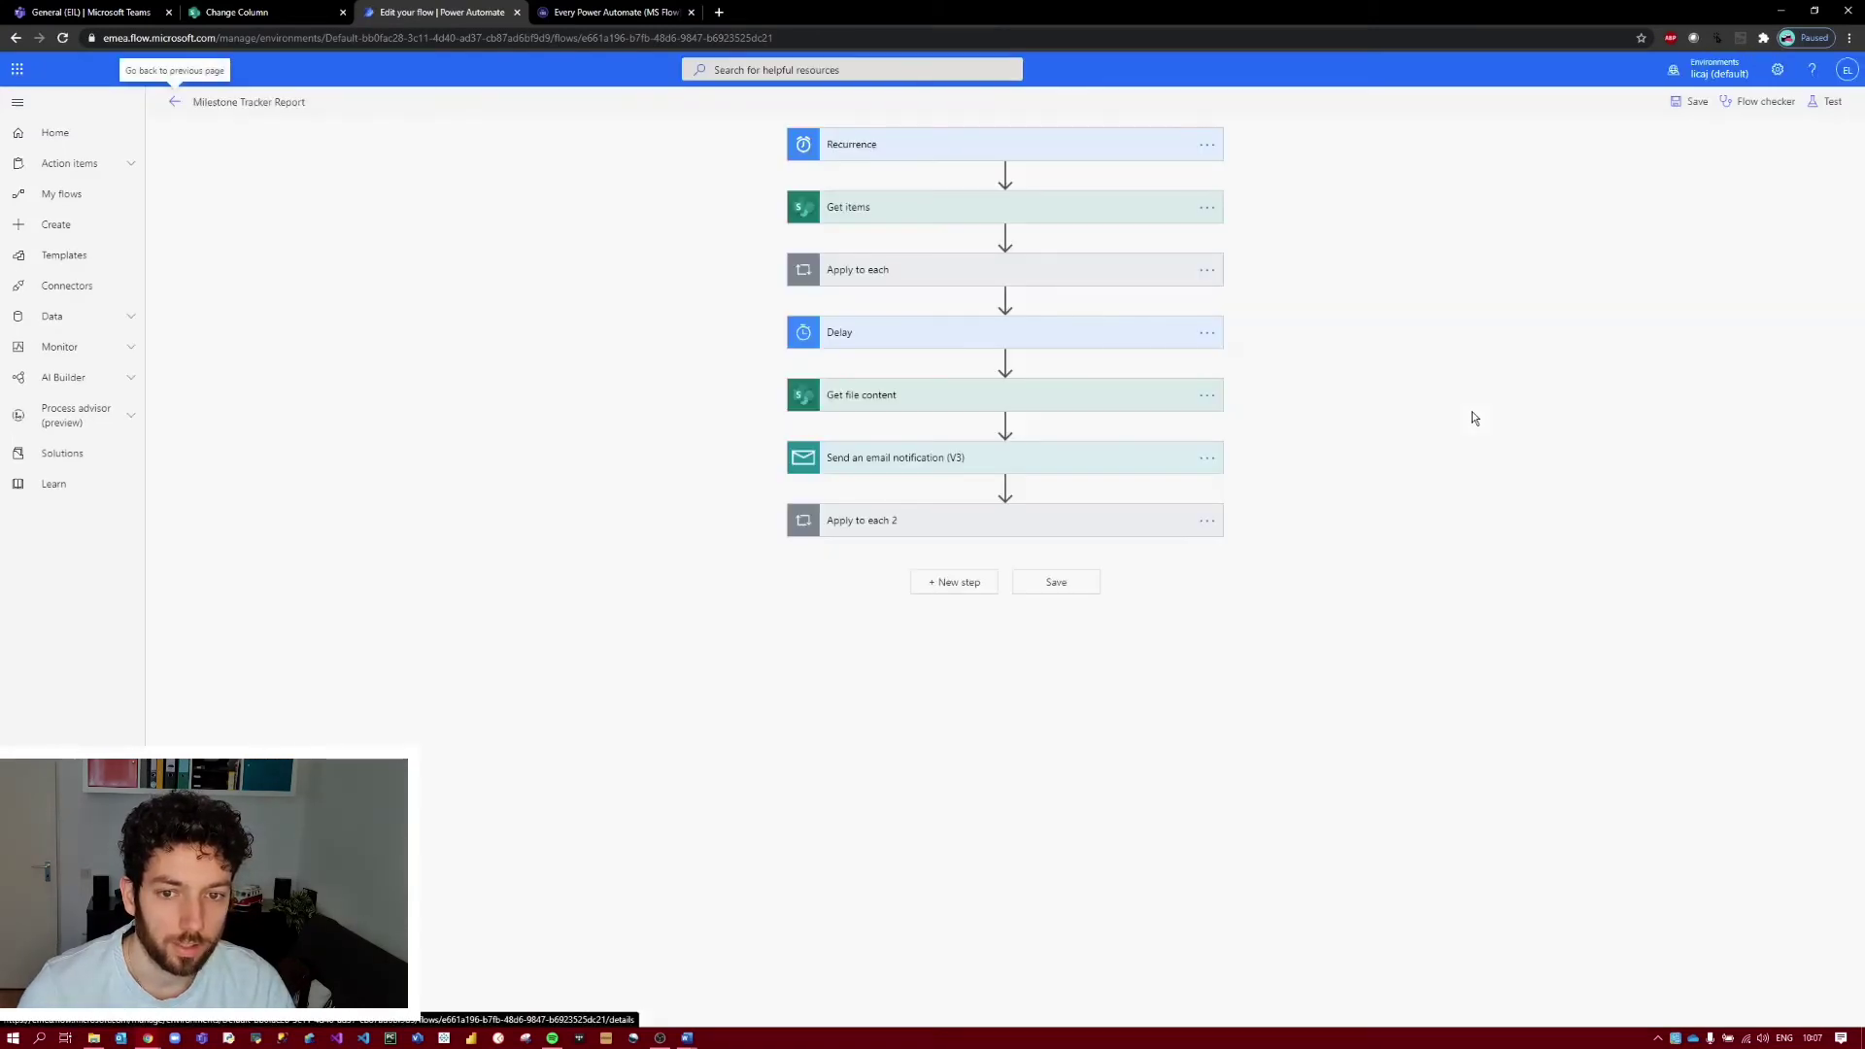
Check Get items' advanced options, then switch Experimental Features on and save to reload the editor.
{"action": "left_click", "coordinate": [935, 215]}
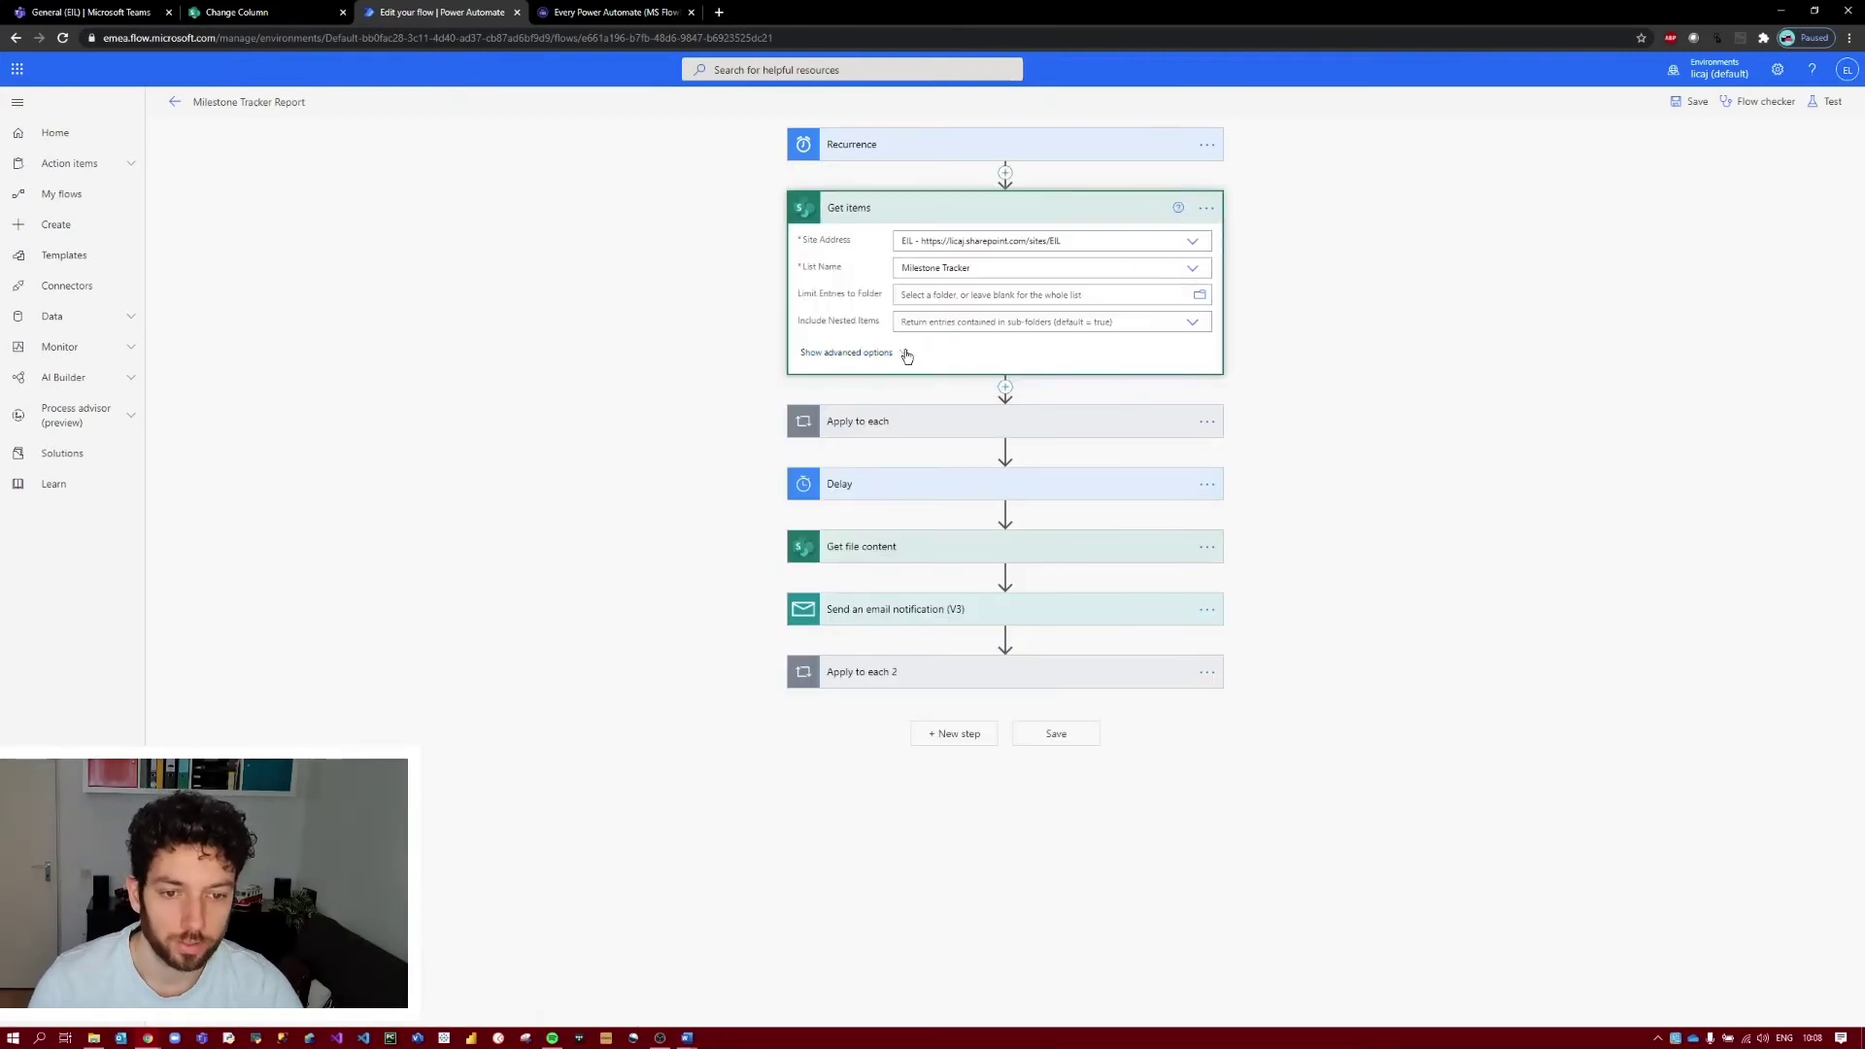
{"action": "left_click", "coordinate": [906, 354]}
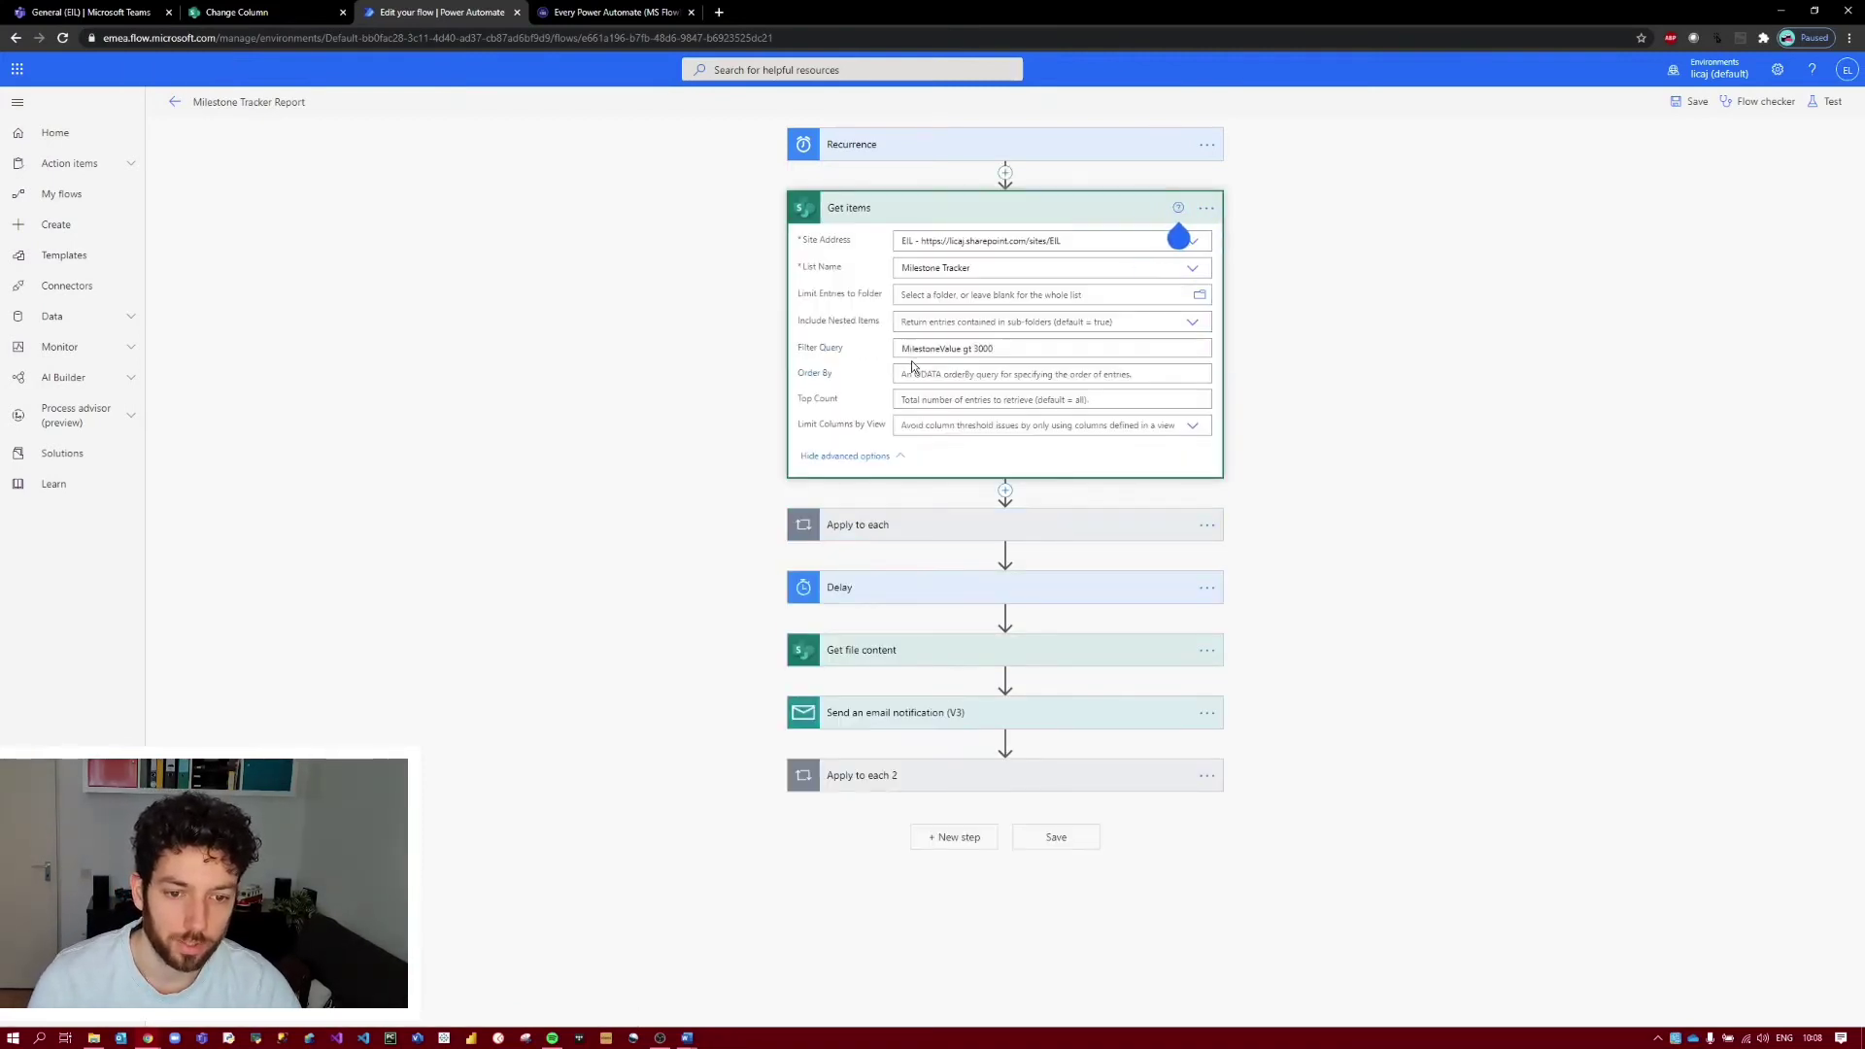
{"action": "left_click", "coordinate": [1778, 71]}
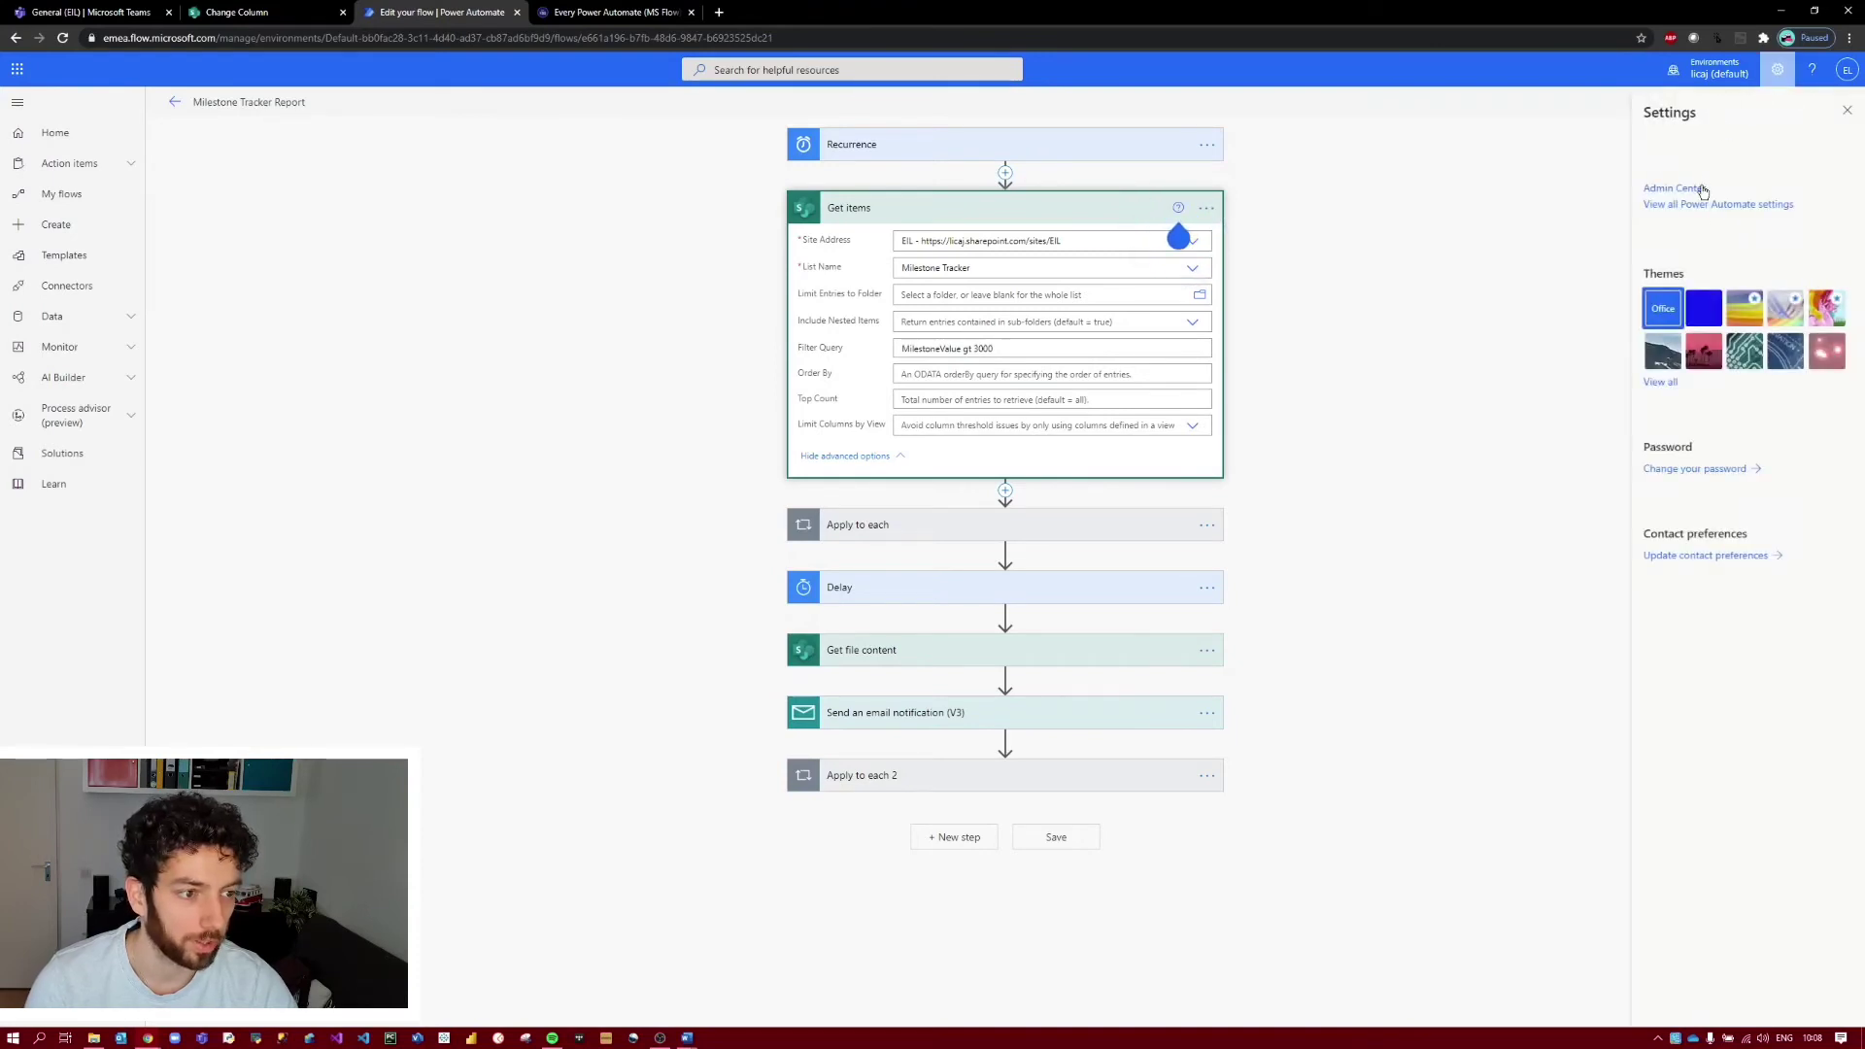
{"action": "left_click", "coordinate": [1709, 205]}
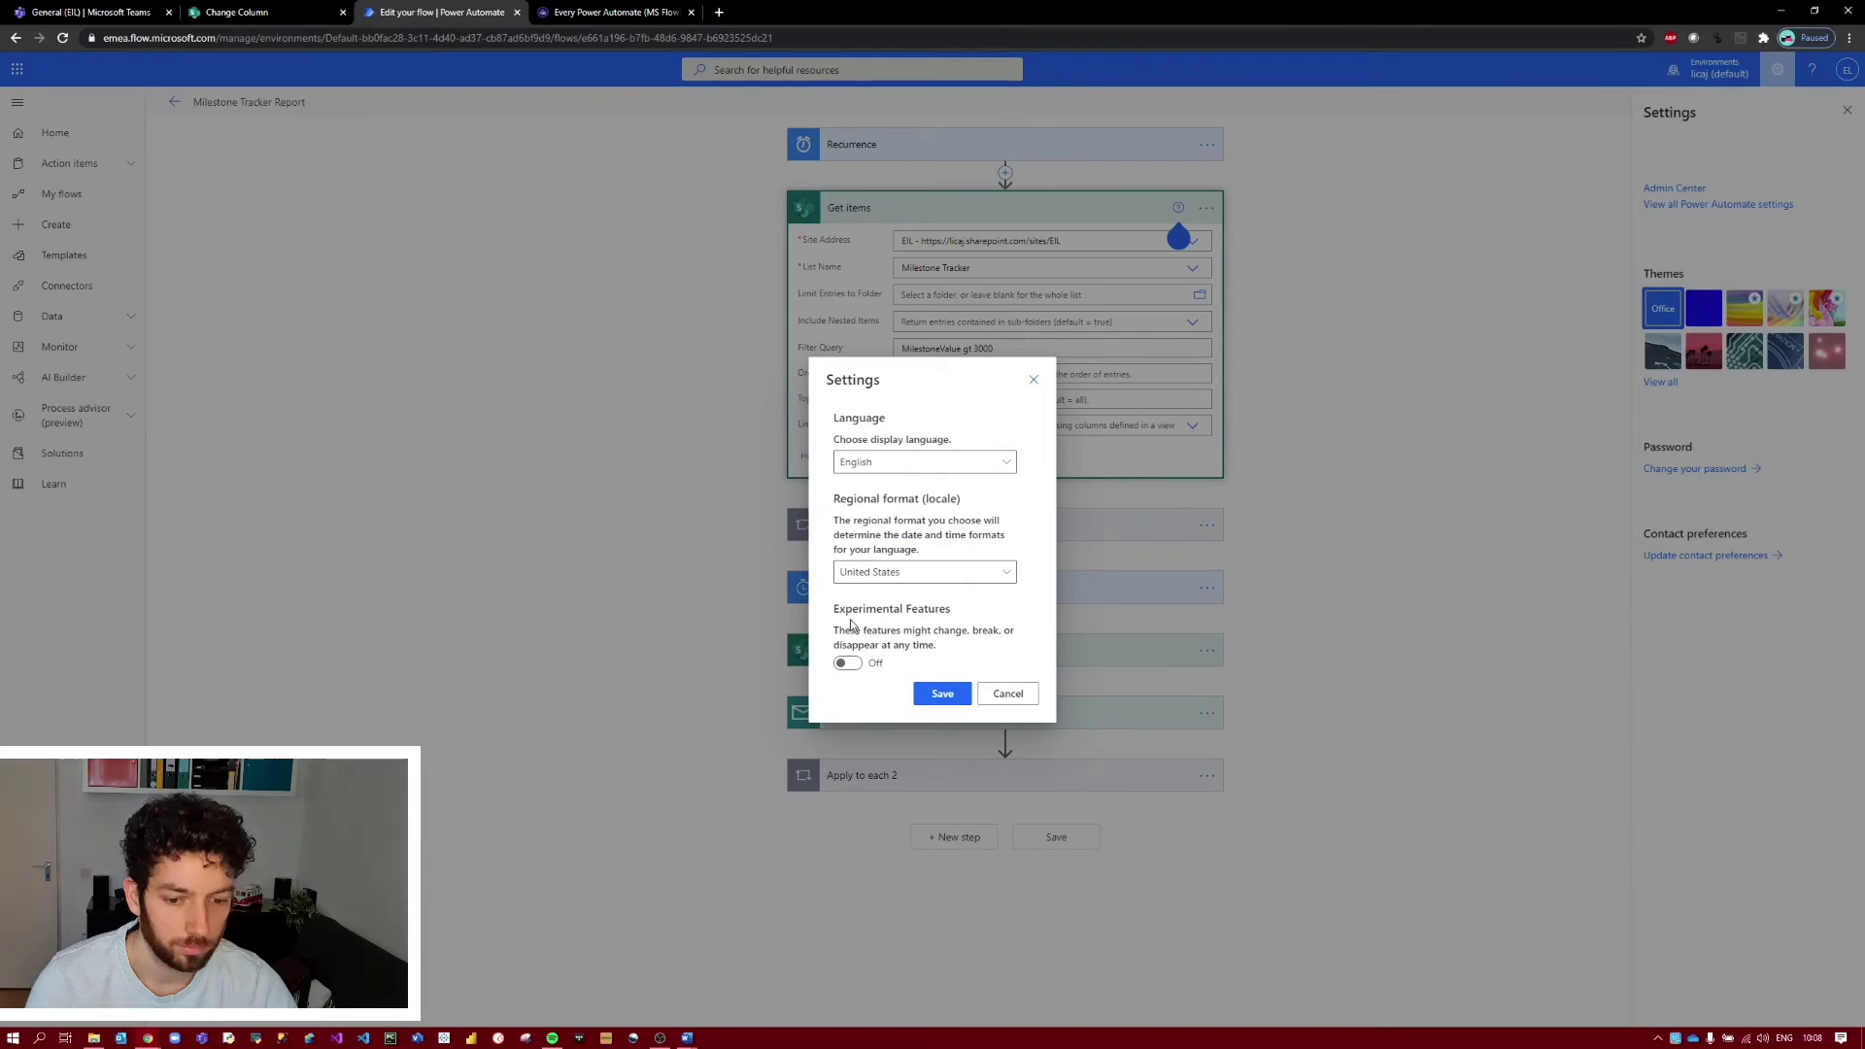
{"action": "left_click", "coordinate": [847, 662]}
{"action": "left_click", "coordinate": [965, 695]}
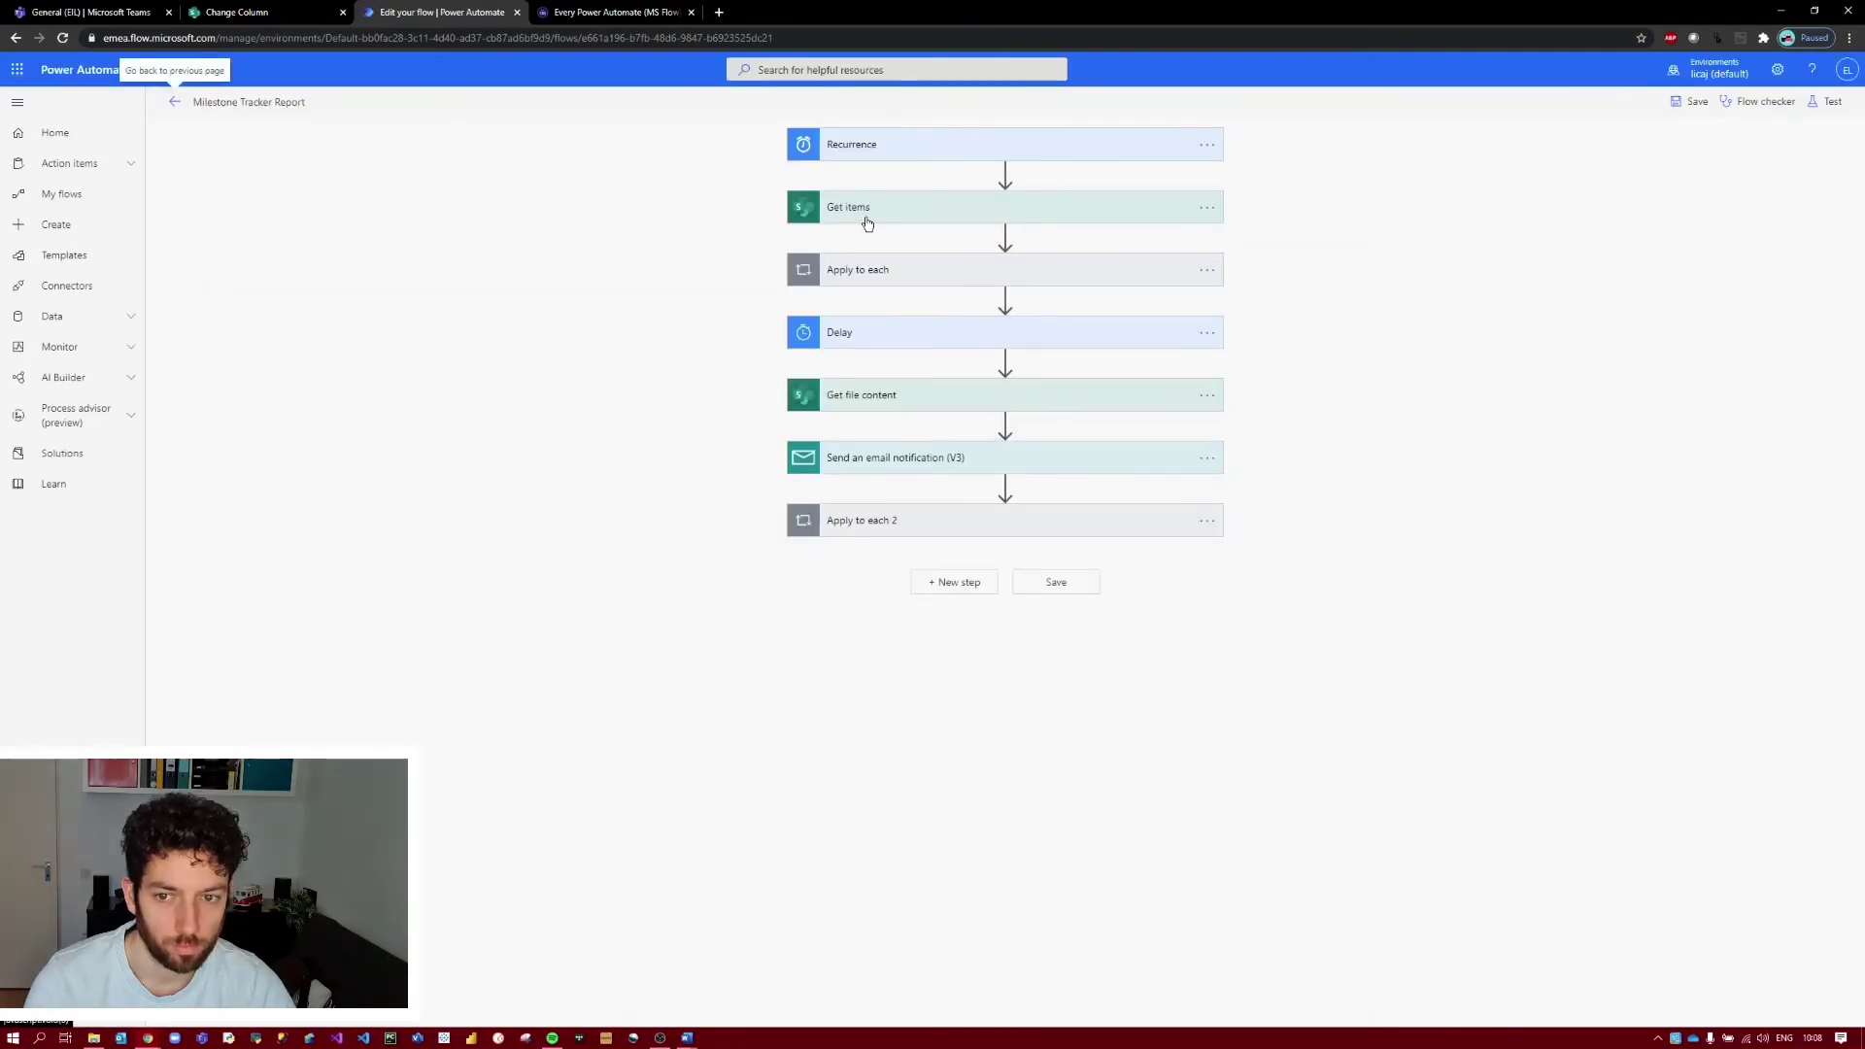
Expand Get items and inspect the filter dropdowns: Milestone Value, Greater than, 3000.
{"action": "left_click", "coordinate": [868, 221]}
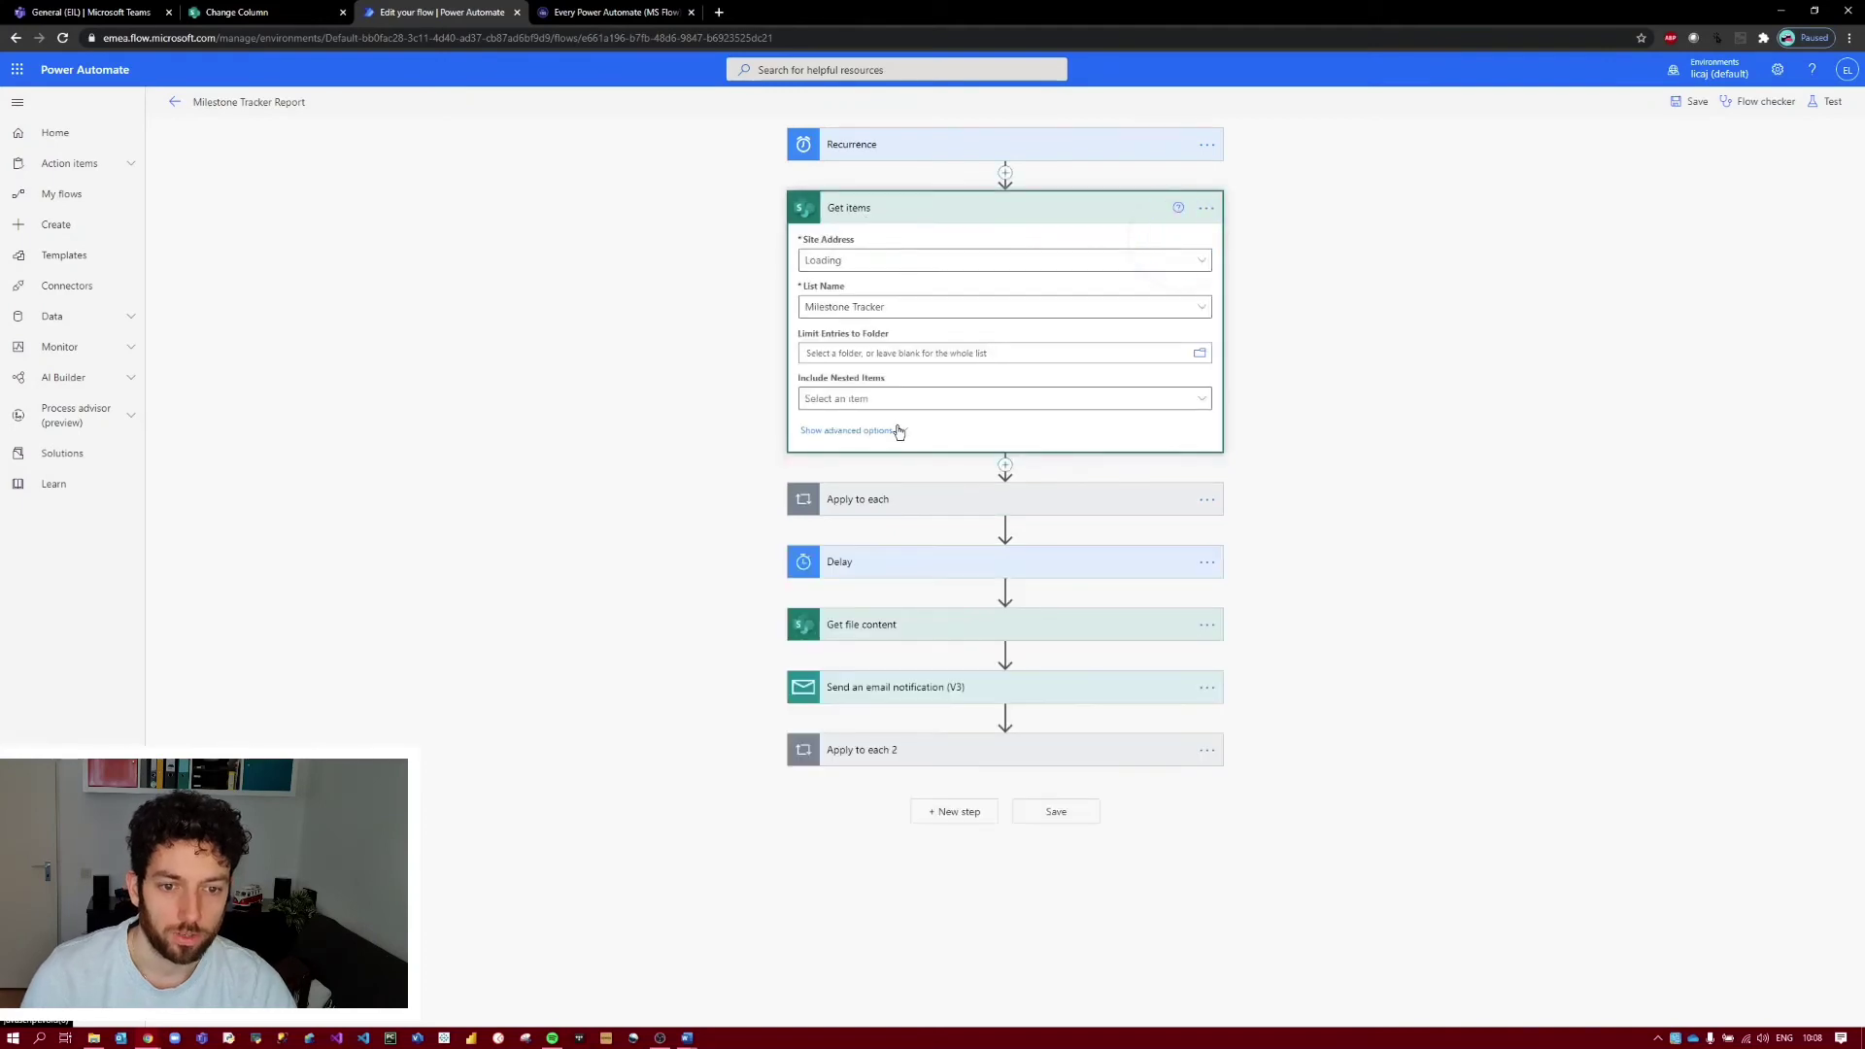
{"action": "left_click", "coordinate": [846, 430]}
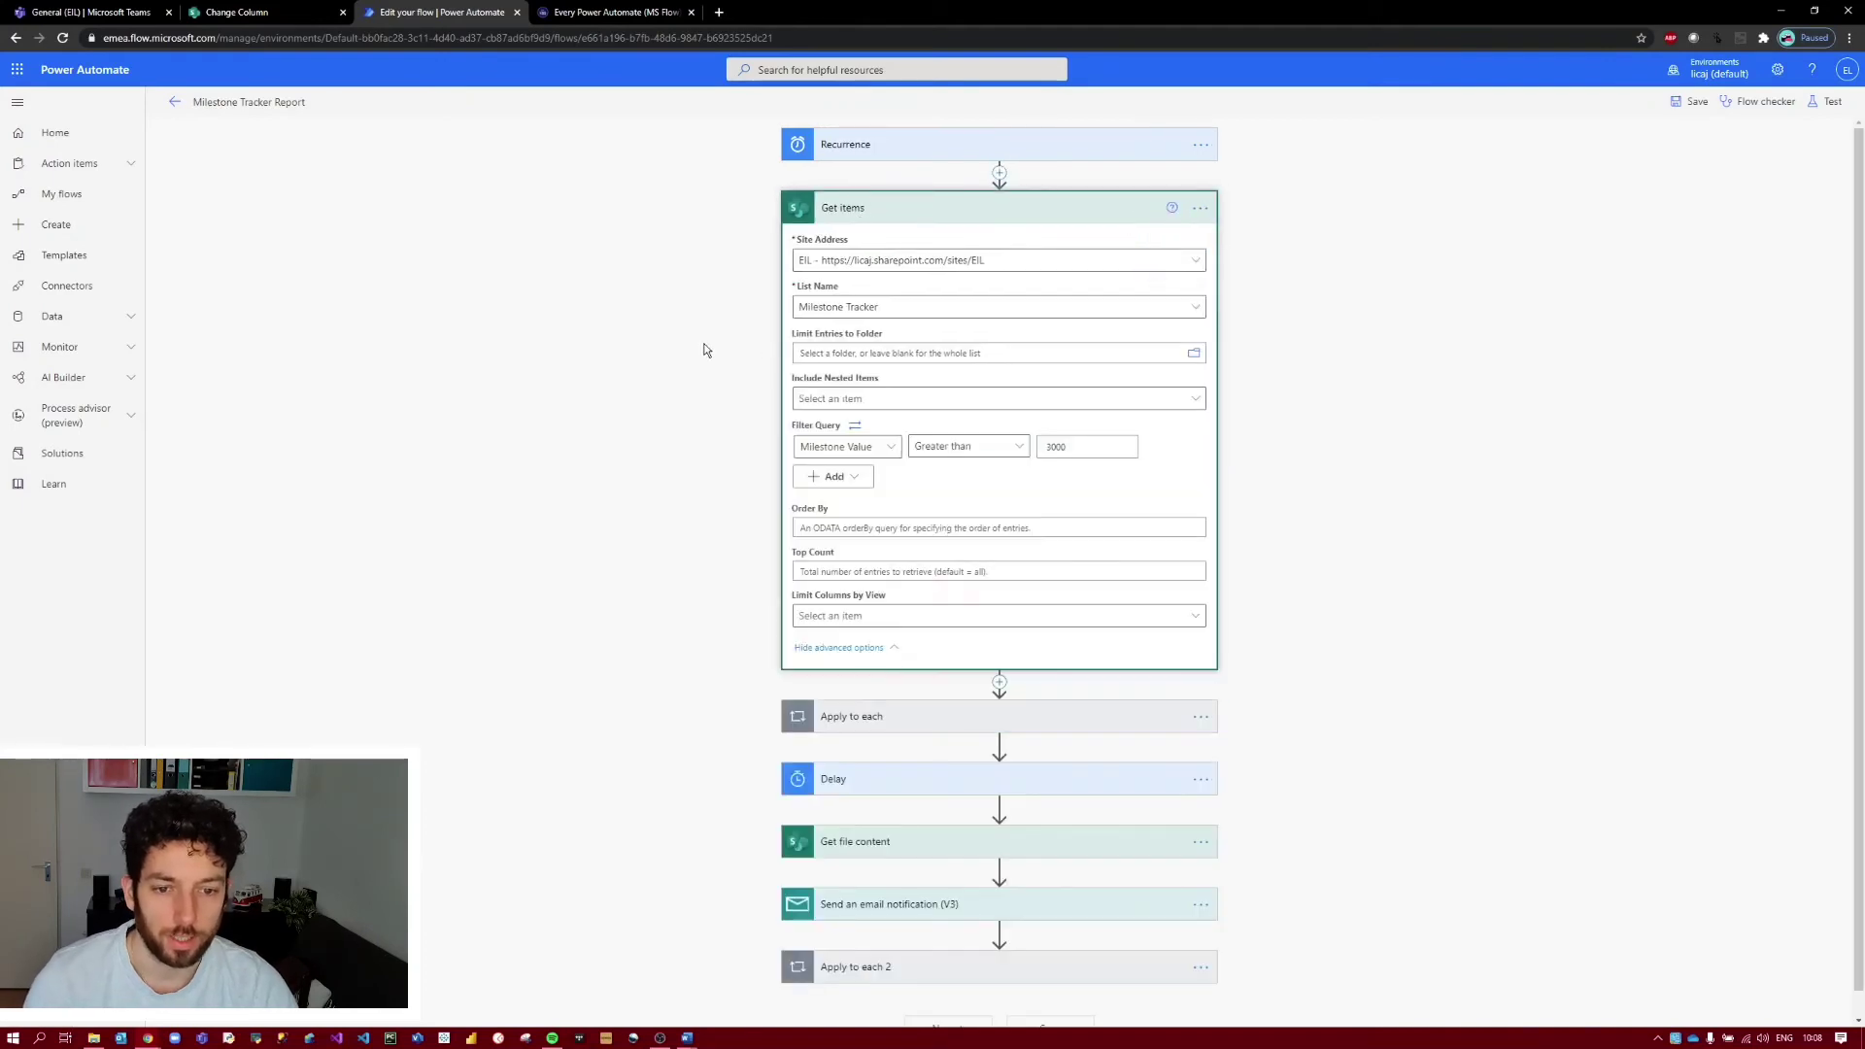
{"action": "left_click", "coordinate": [881, 451]}
{"action": "scroll", "coordinate": [851, 607], "scroll_direction": "down", "scroll_amount": 1}
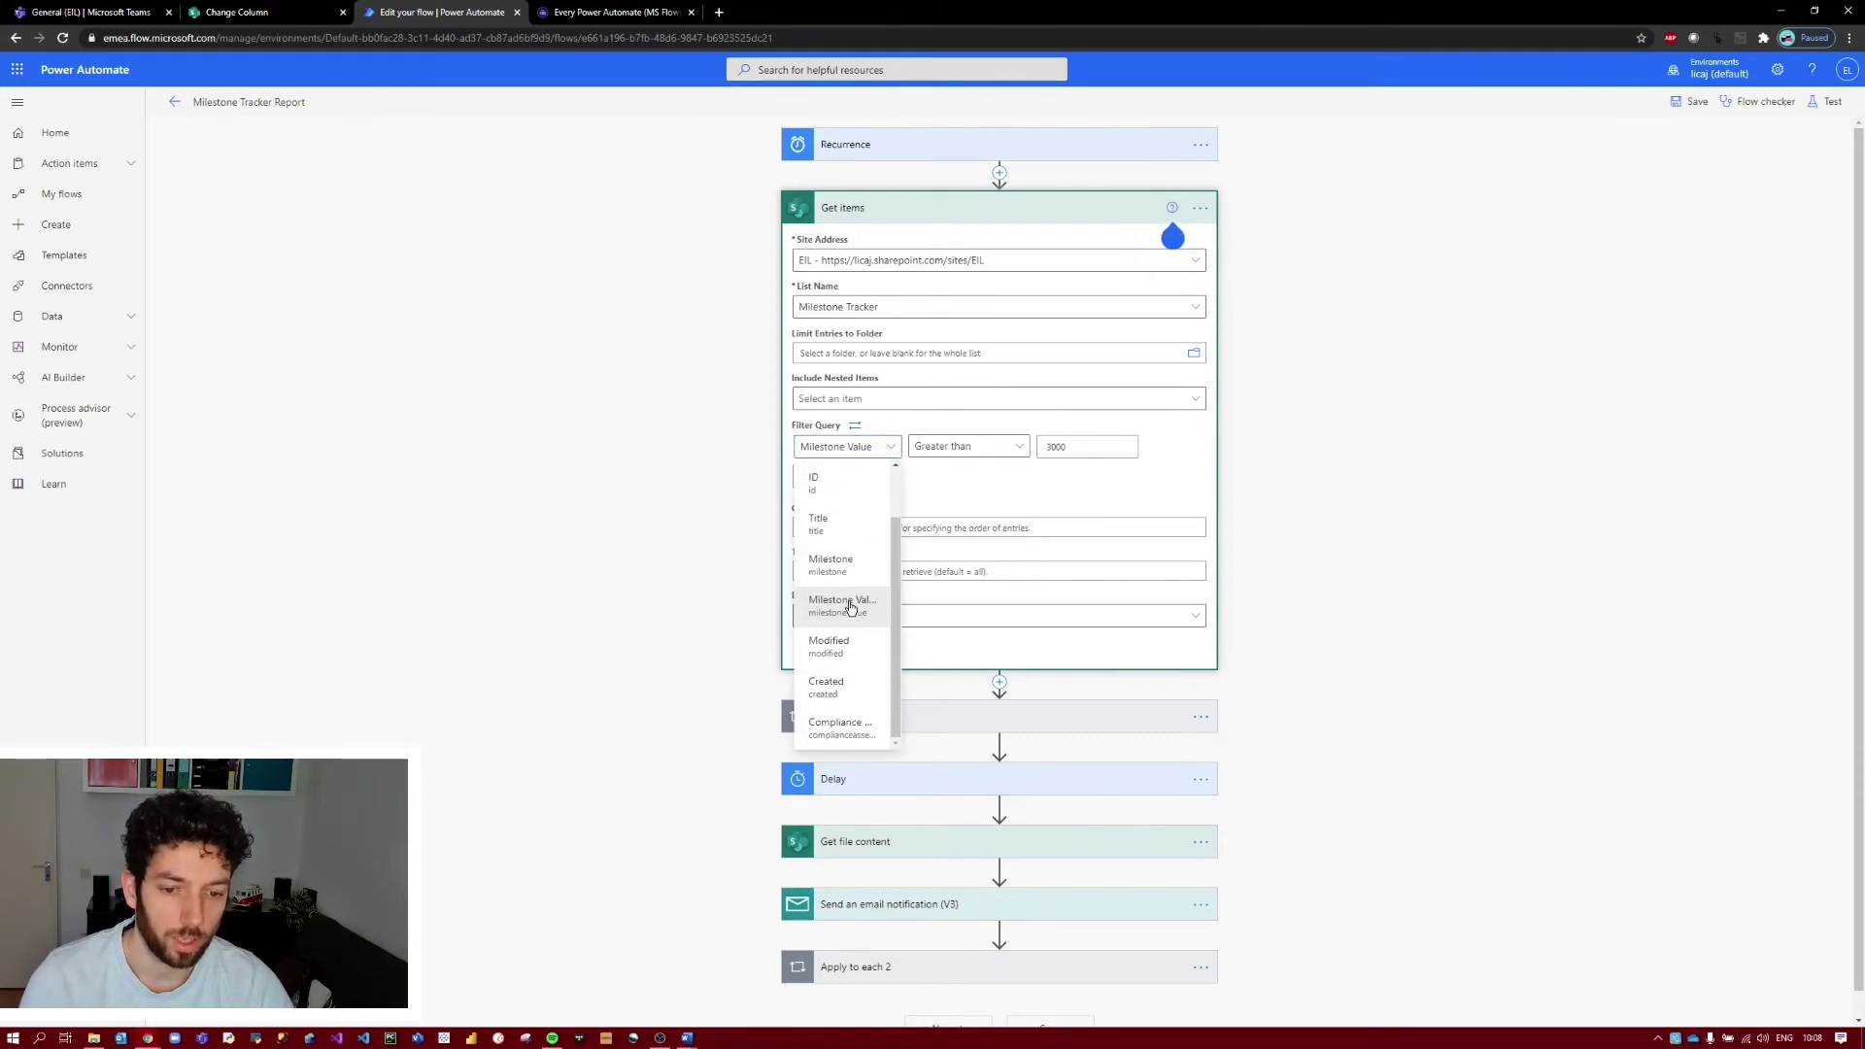
{"action": "scroll", "coordinate": [888, 568], "scroll_direction": "up", "scroll_amount": 1}
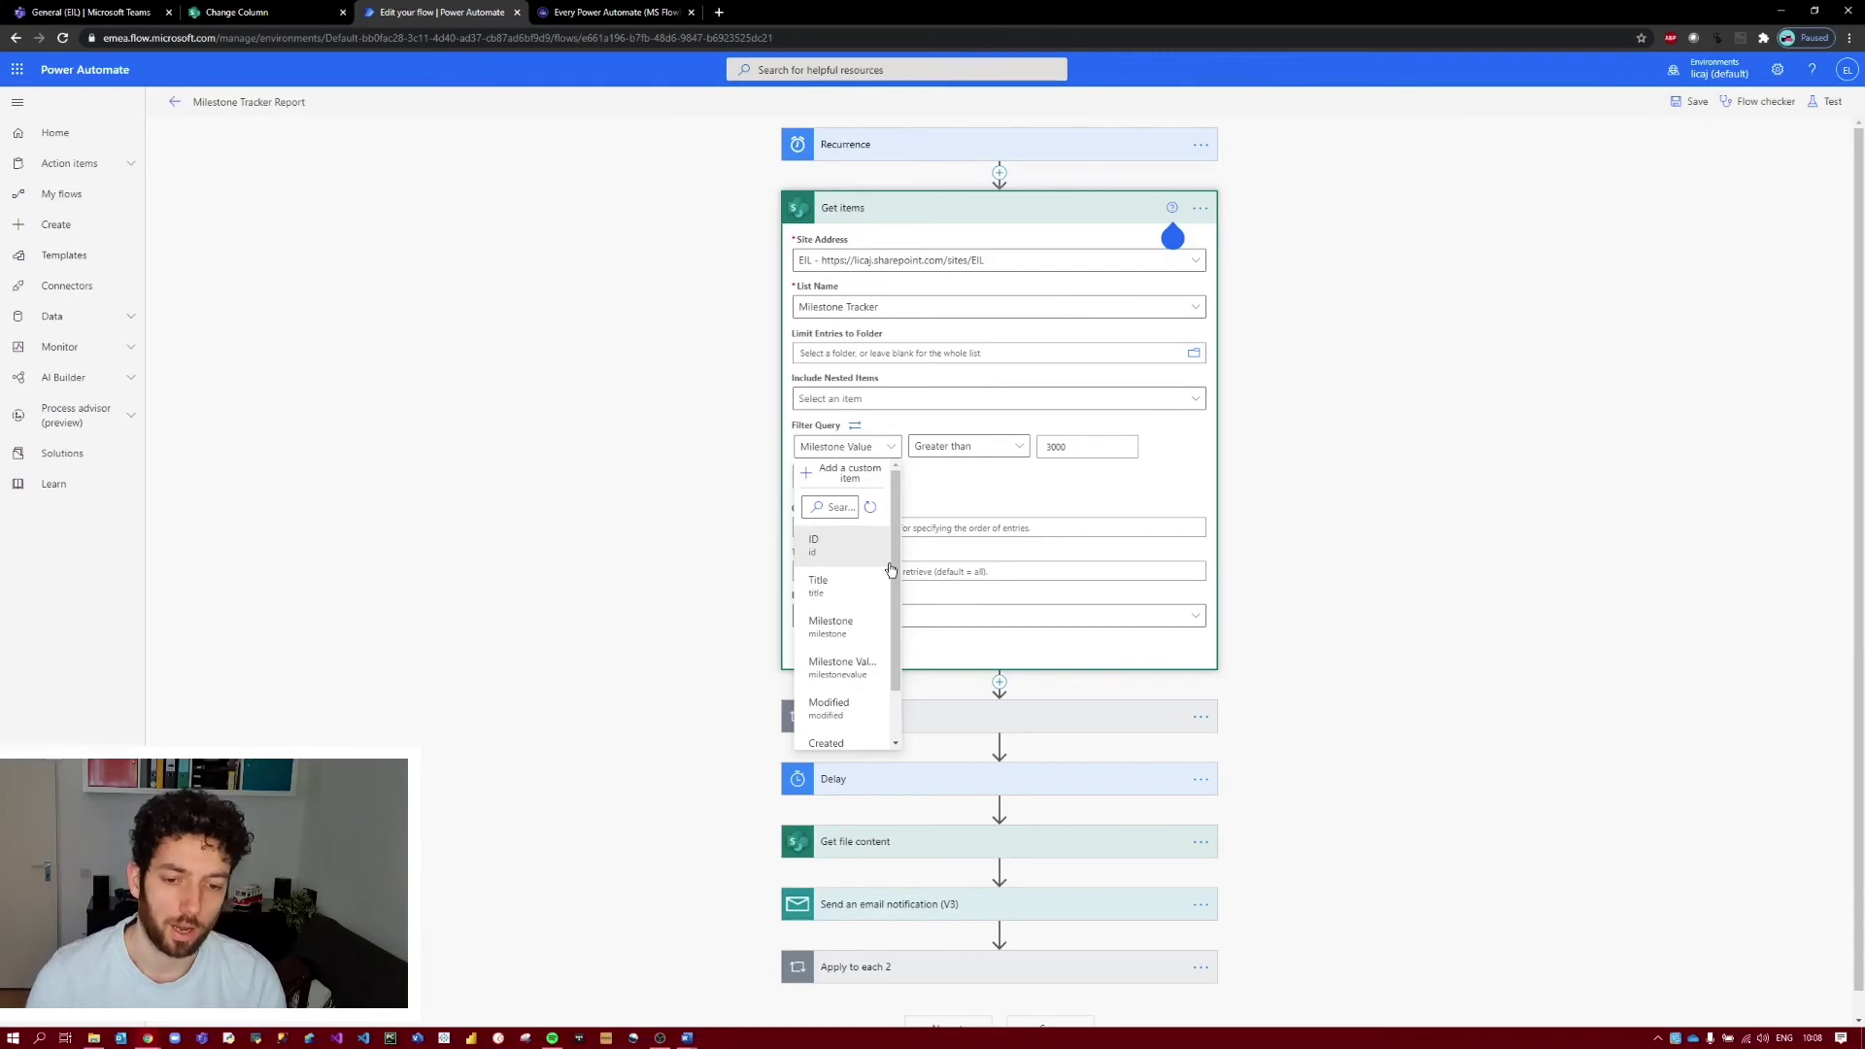
{"action": "left_click", "coordinate": [966, 447]}
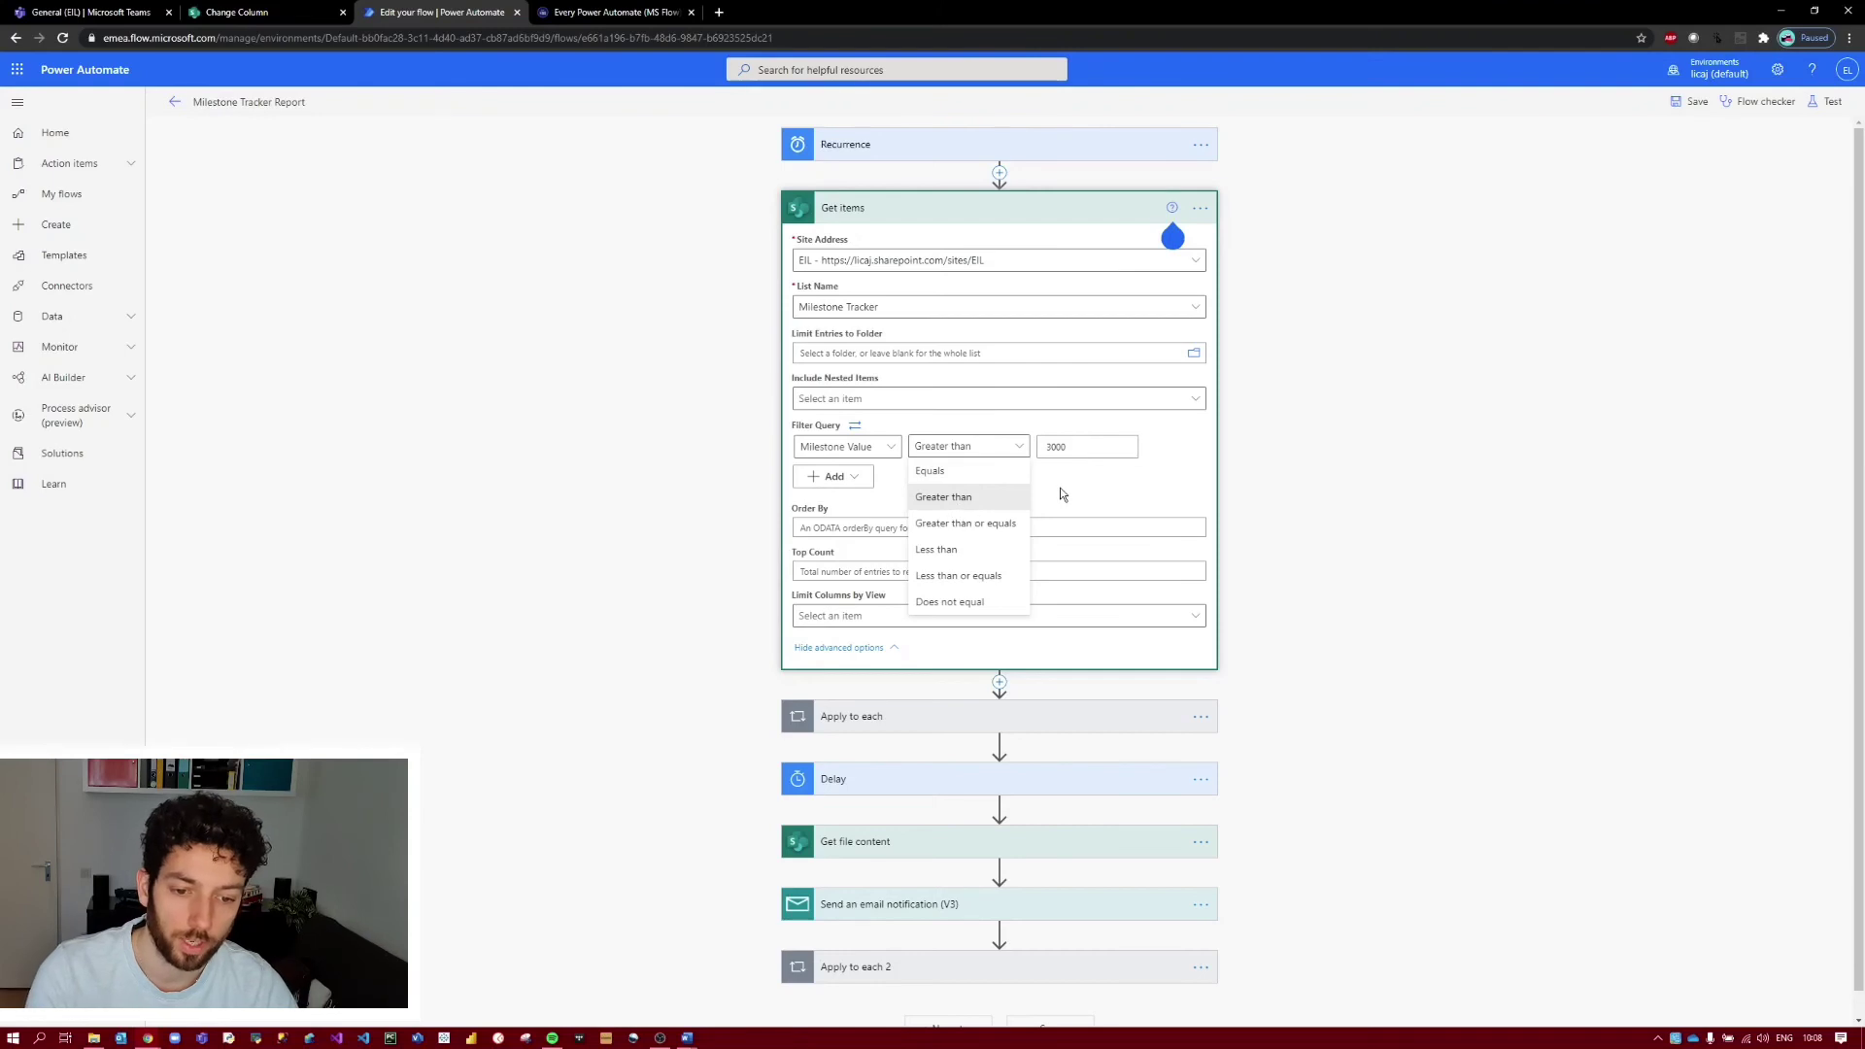
{"action": "left_click", "coordinate": [1070, 452]}
{"action": "double_click", "coordinate": [1070, 455]}
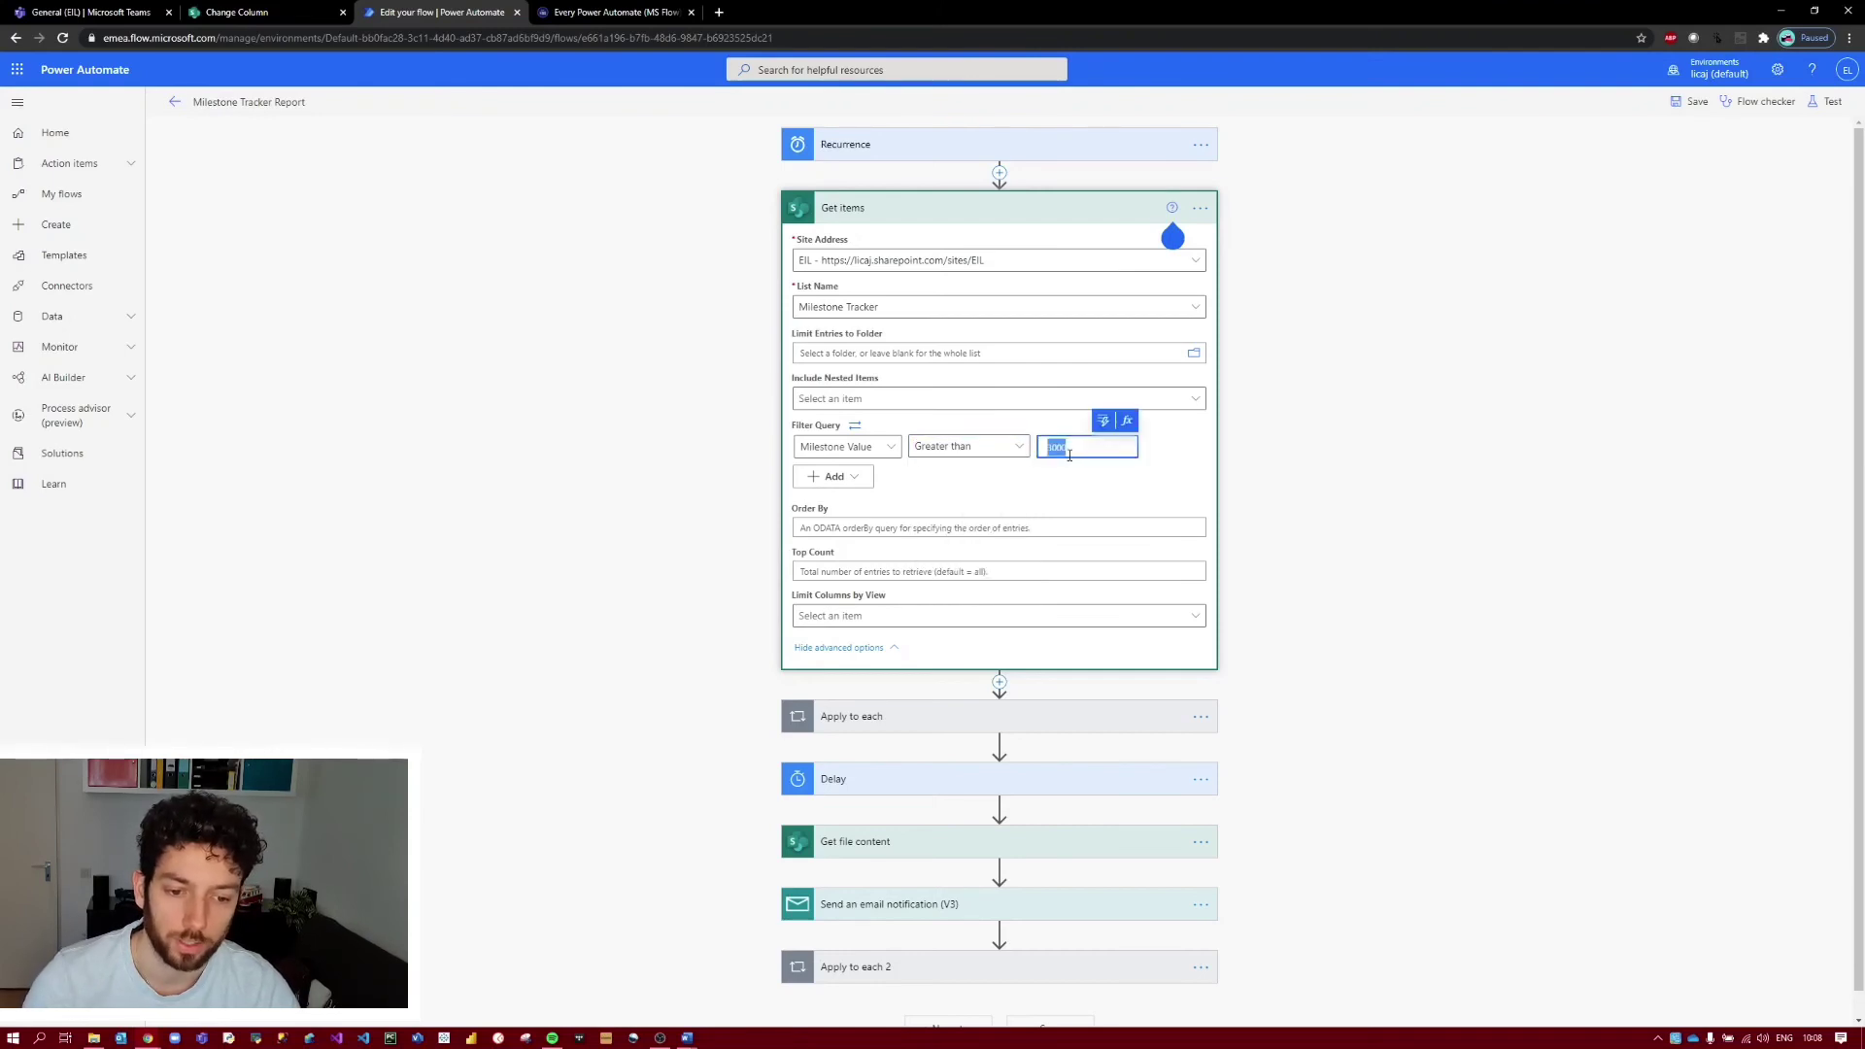